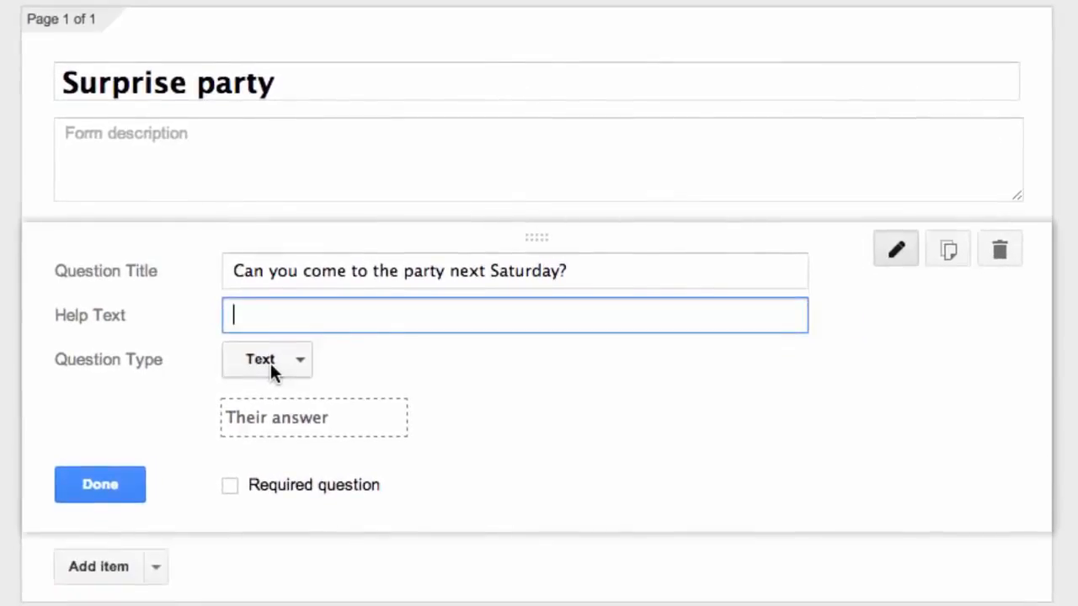
Turn the party question into a multiple-choice question with the answers Yes and No.
{"action": "left_click", "coordinate": [270, 363]}
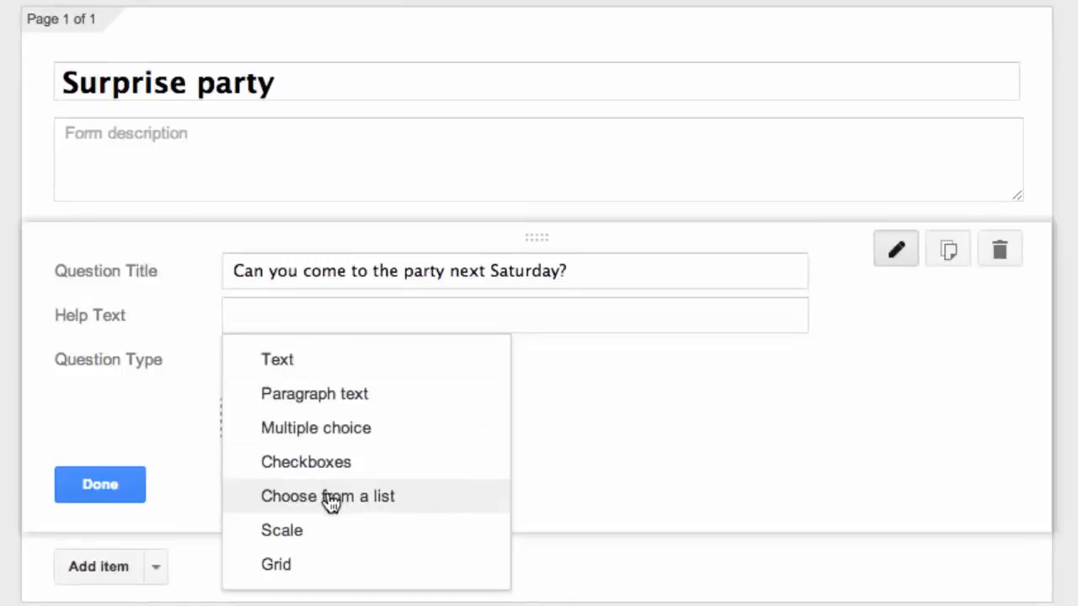
{"action": "left_click", "coordinate": [327, 429]}
{"action": "left_click", "coordinate": [313, 427]}
{"action": "type", "text": "Yes"}
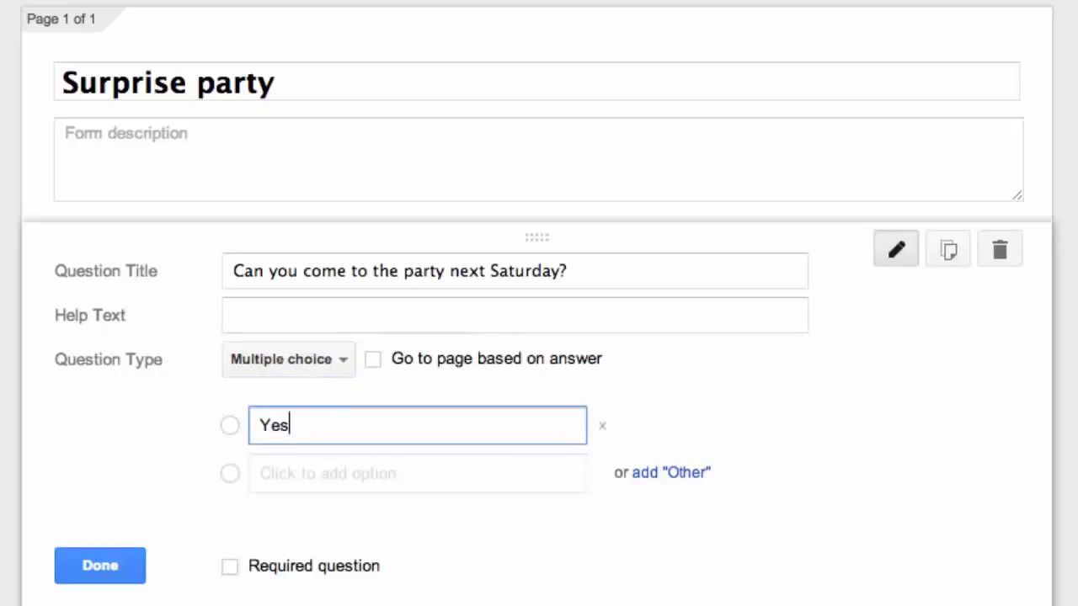
{"action": "key", "text": "Tab"}
{"action": "type", "text": "No"}
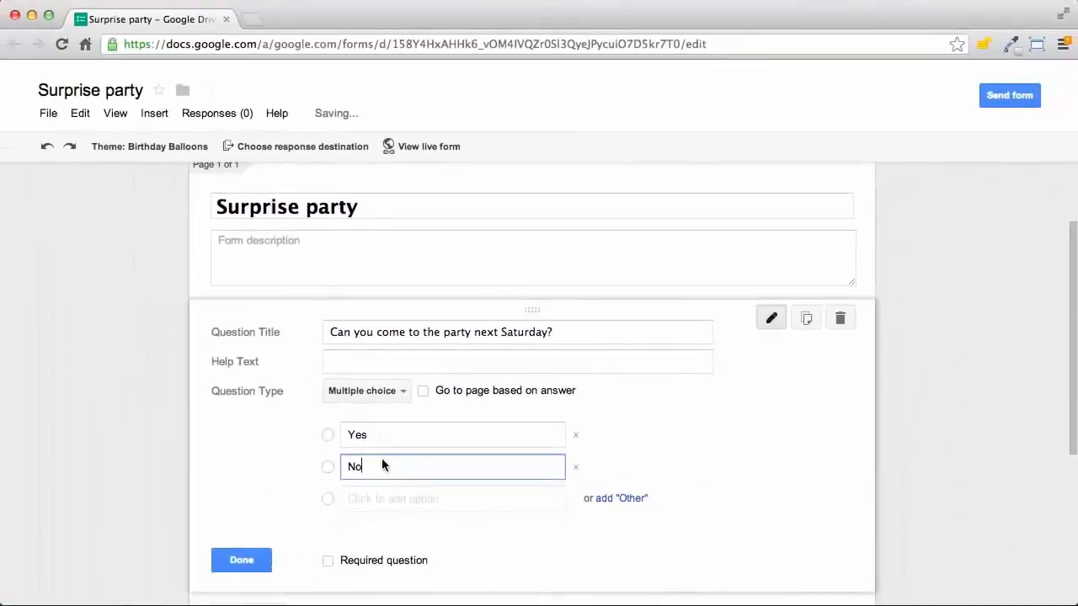
{"action": "left_click", "coordinate": [241, 561]}
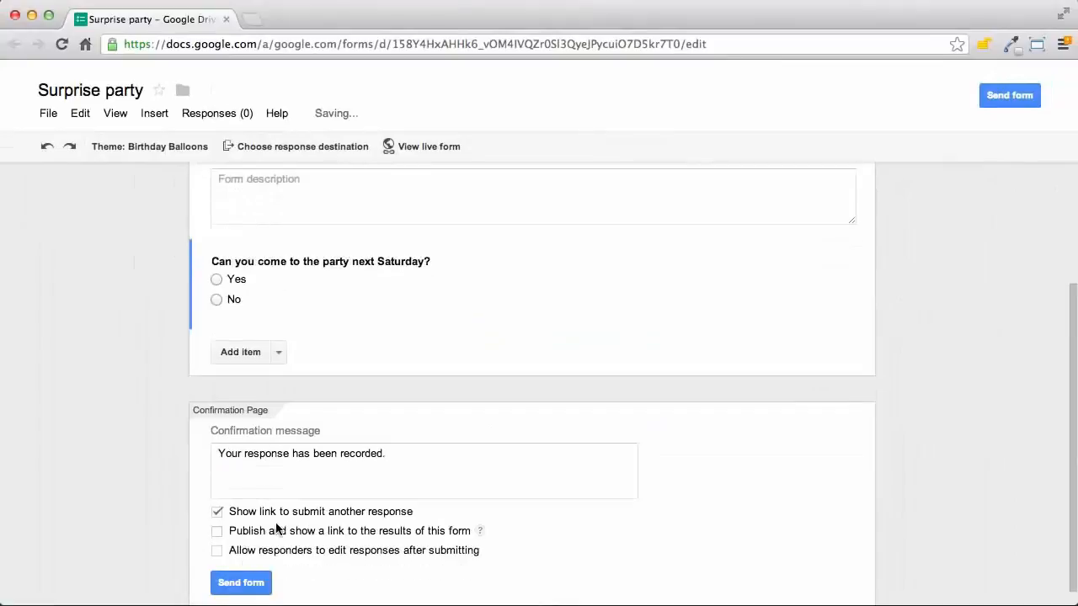
Add a text question titled 'What kind of cake should we get?' and finish editing it.
{"action": "left_click", "coordinate": [250, 347]}
{"action": "type", "text": "Qh"}
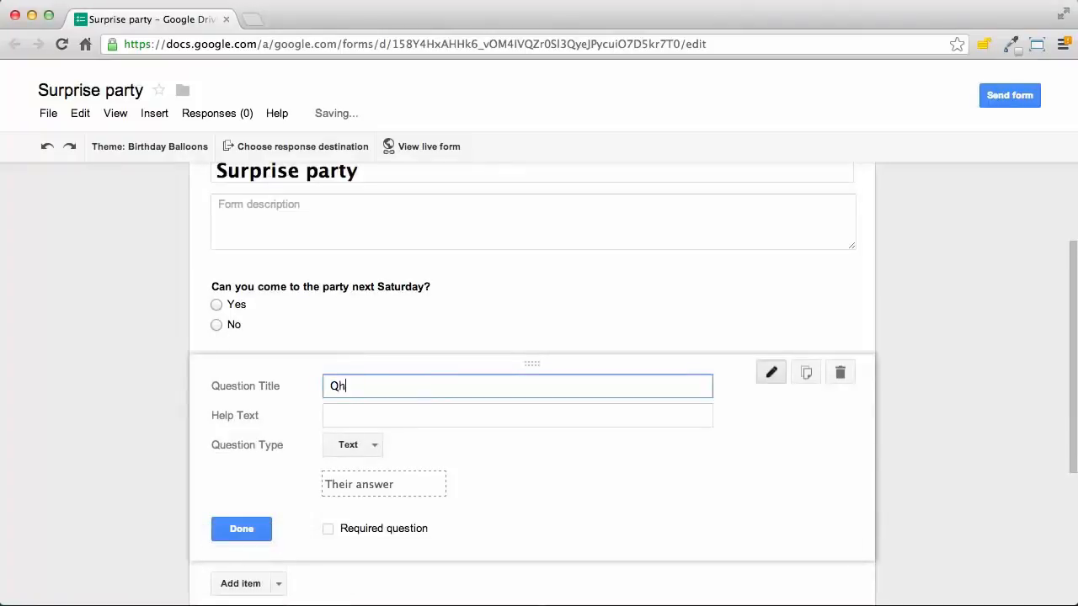
{"action": "type", "text": "at kind of c"}
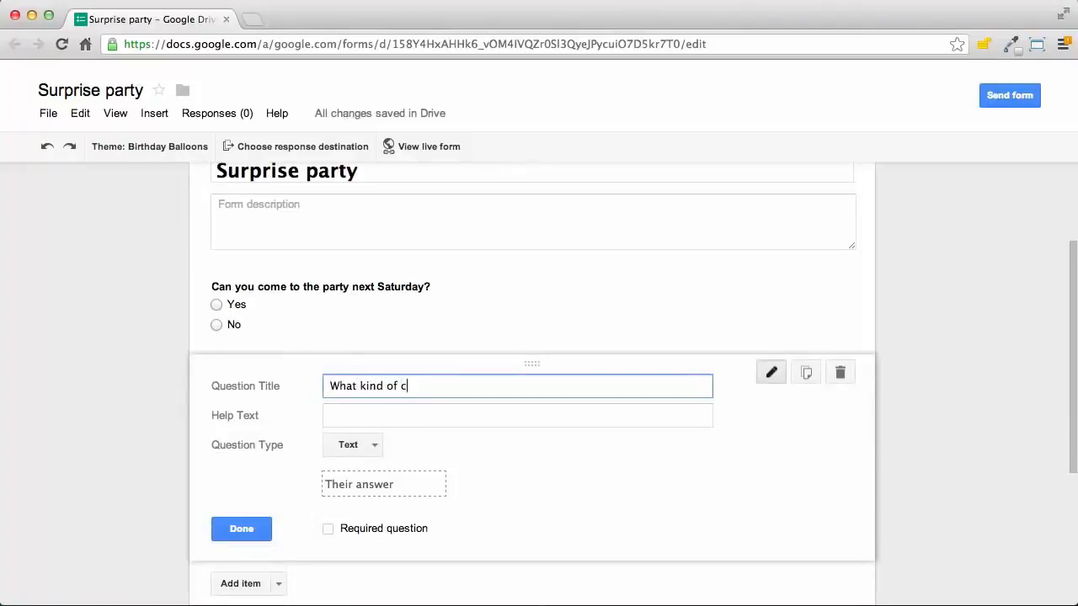
{"action": "type", "text": "ake should we get?"}
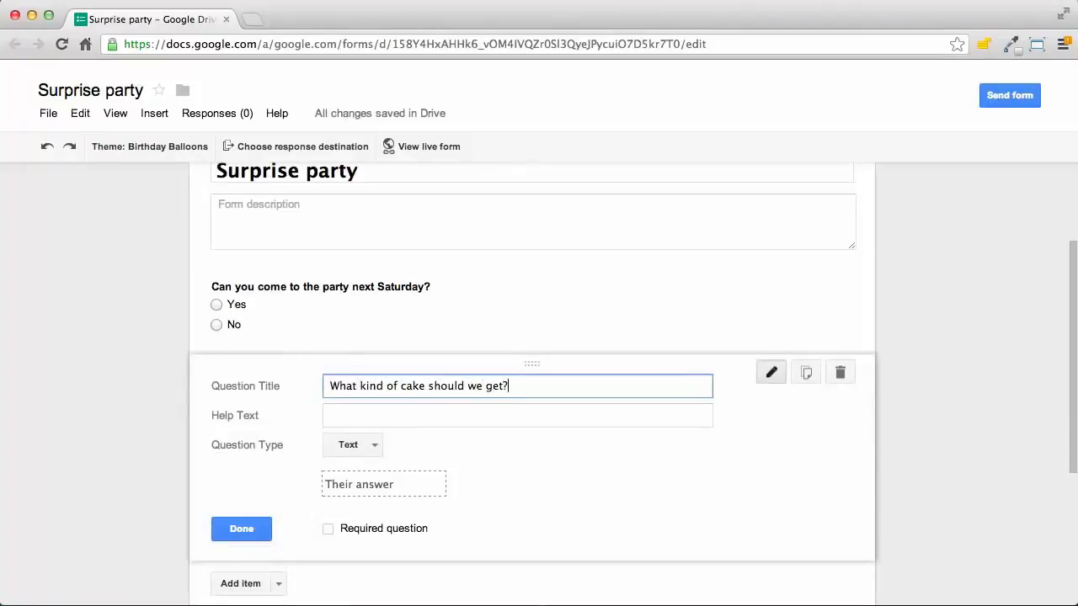
{"action": "scroll", "coordinate": [397, 409], "scroll_direction": "down", "scroll_amount": 1}
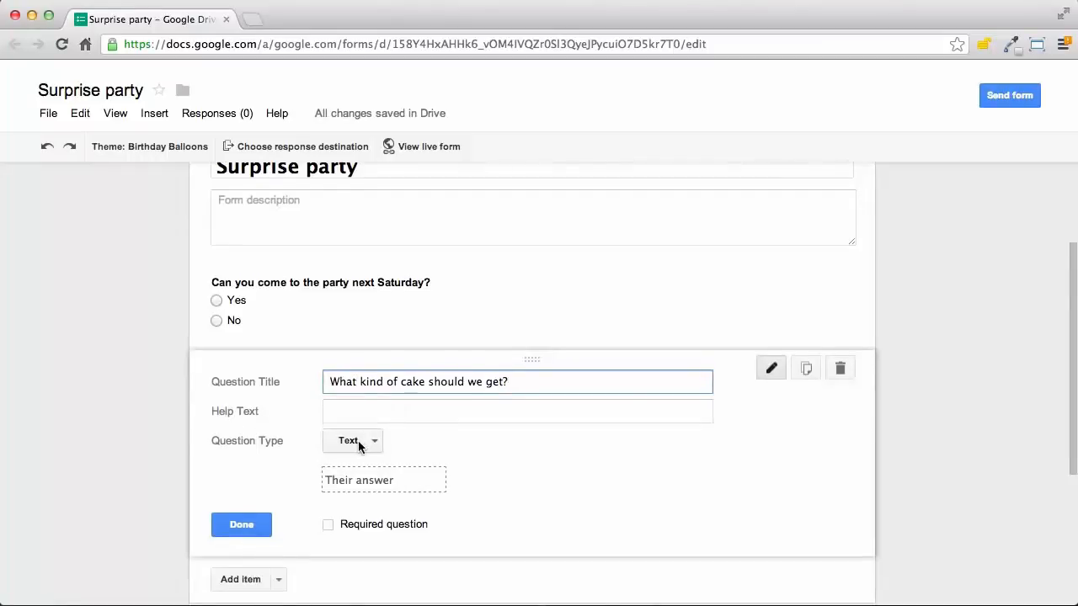
{"action": "scroll", "coordinate": [397, 445], "scroll_direction": "down", "scroll_amount": 1}
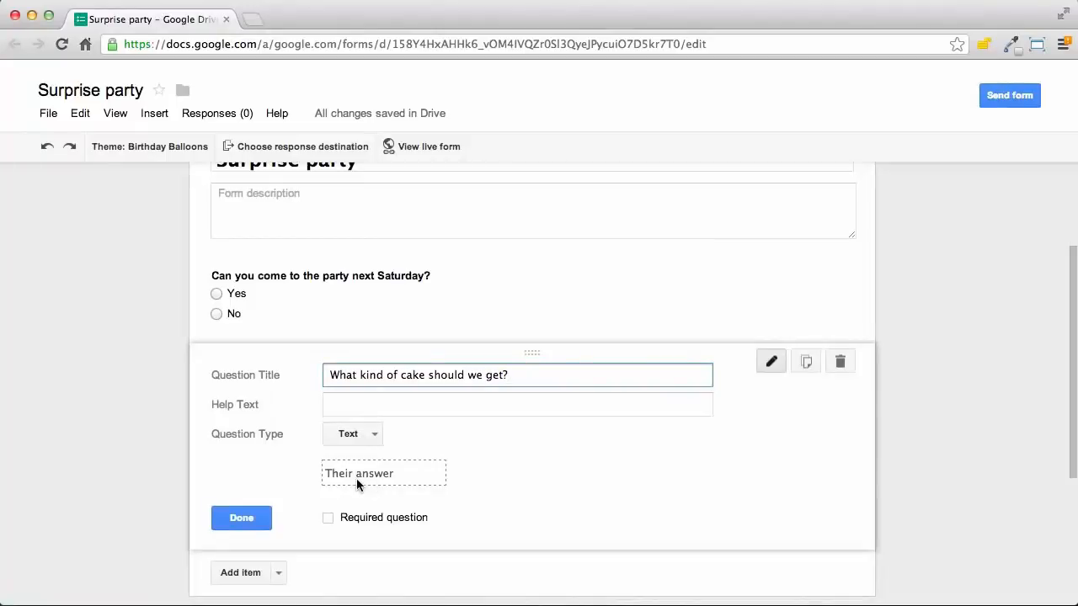
{"action": "left_click", "coordinate": [244, 519]}
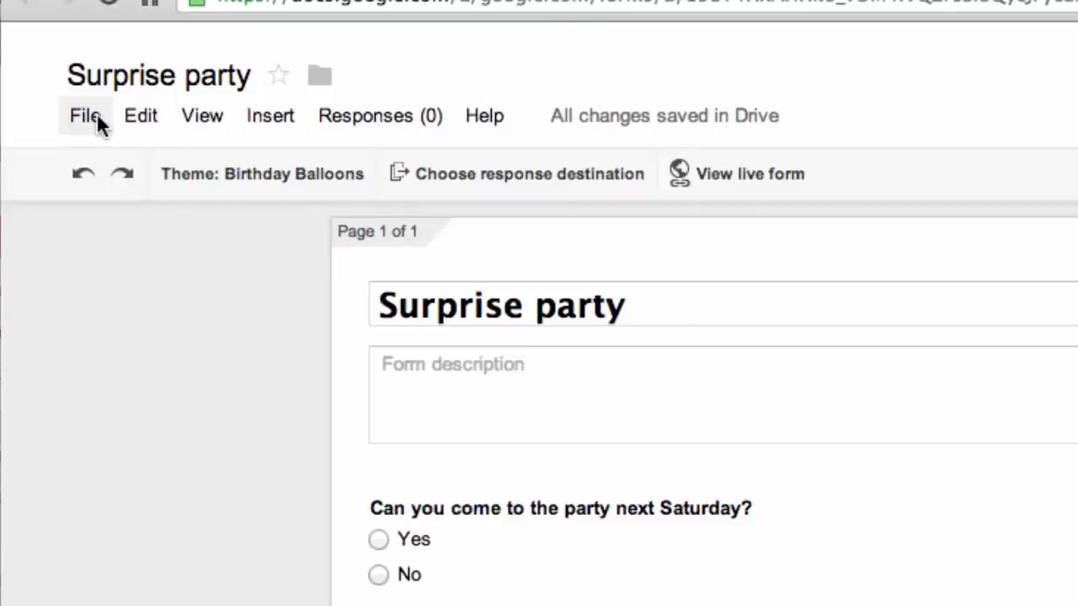
Share the Surprise party form with the collaborator's e-mail address, giving them edit access.
{"action": "left_click", "coordinate": [96, 122]}
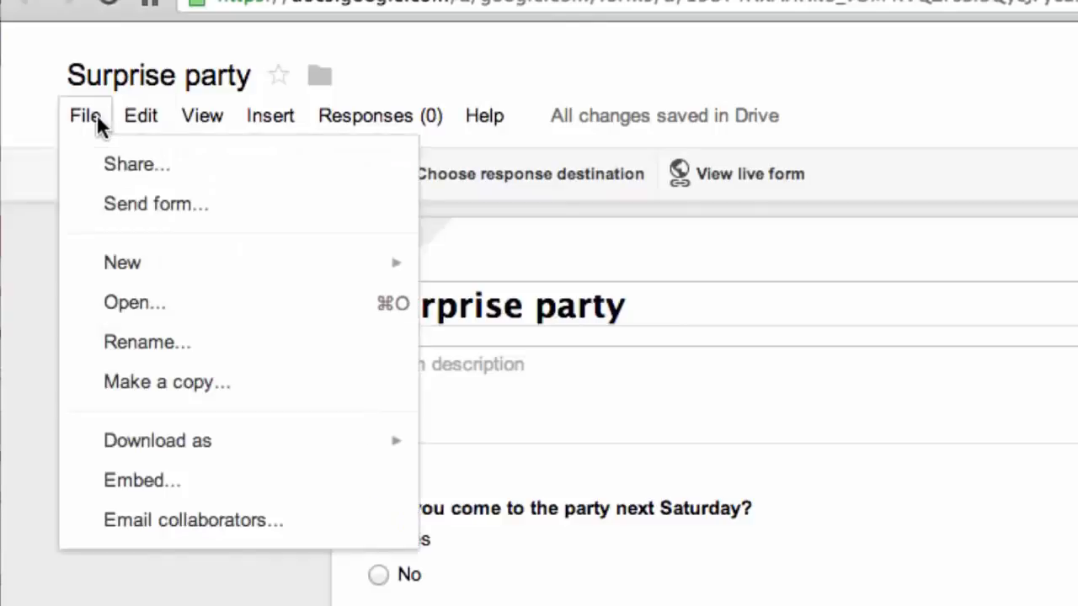
{"action": "left_click", "coordinate": [108, 163]}
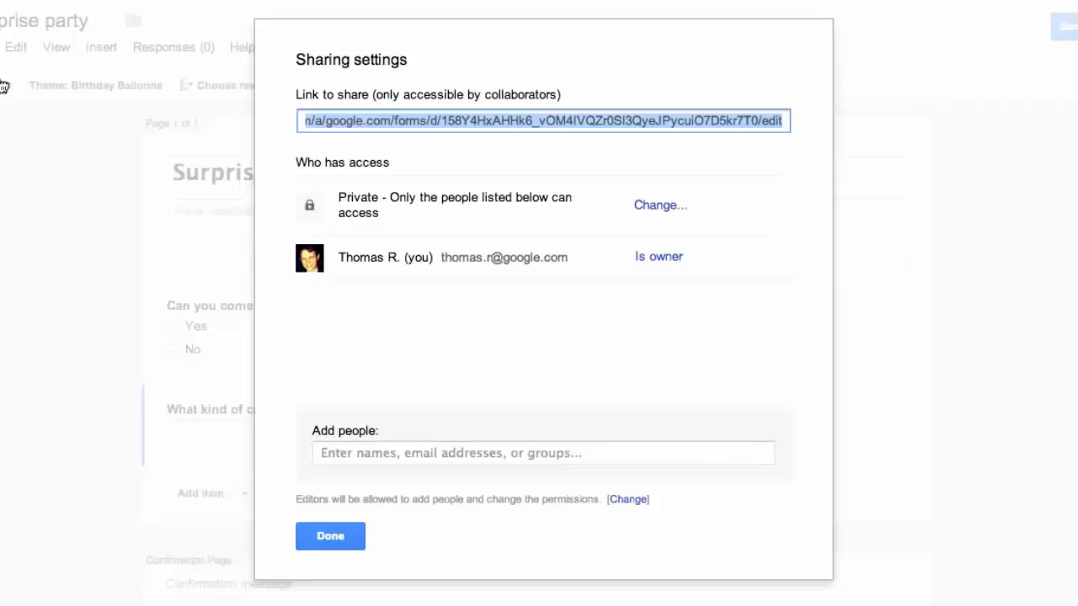
{"action": "left_click", "coordinate": [361, 452]}
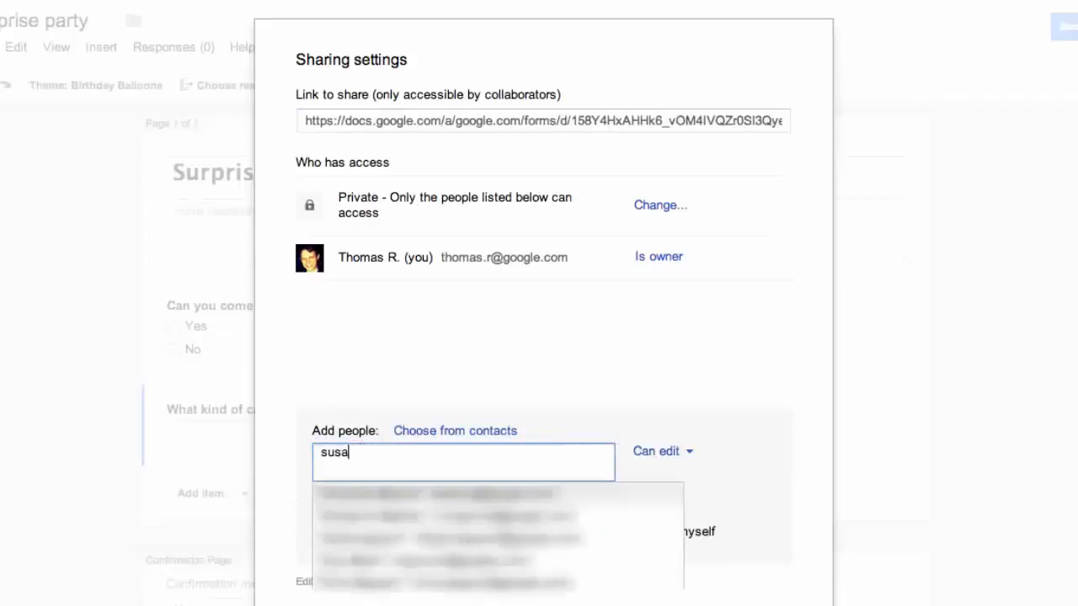
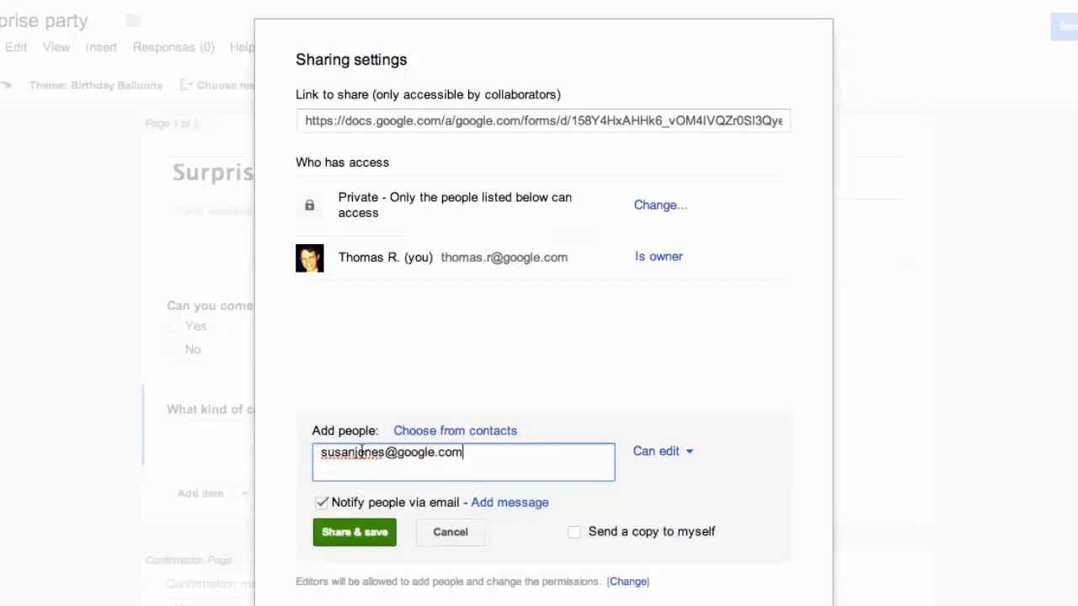
{"action": "left_click", "coordinate": [356, 533]}
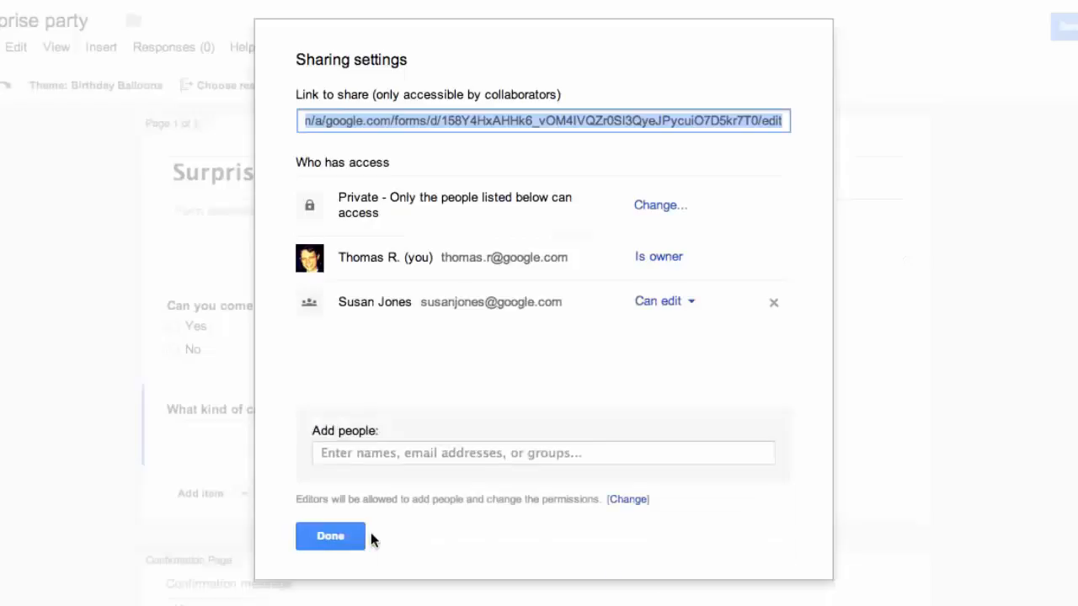
{"action": "left_click", "coordinate": [349, 537]}
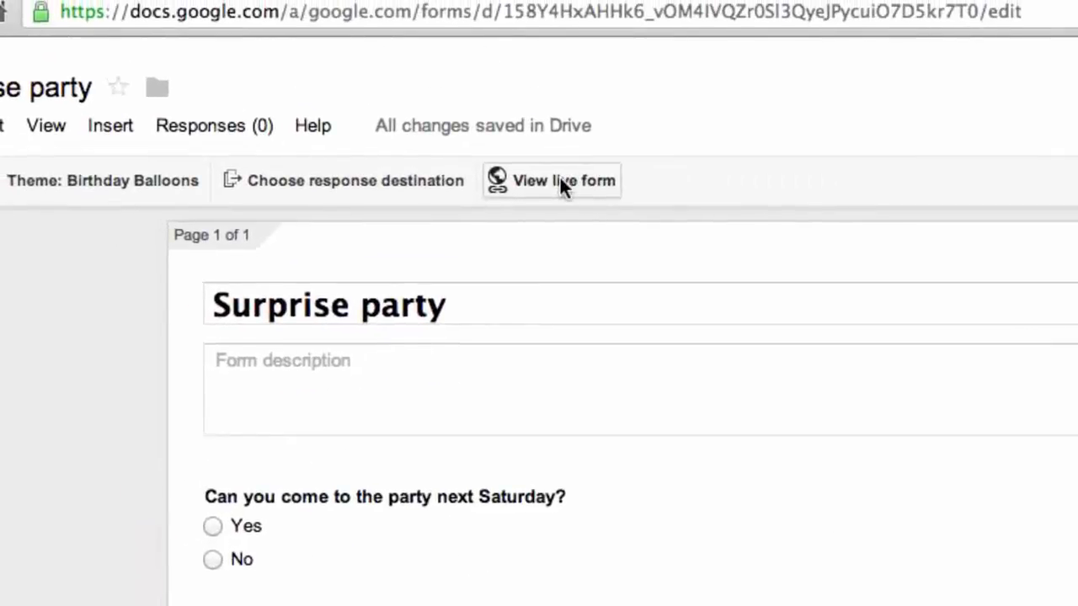
{"action": "left_click", "coordinate": [561, 180]}
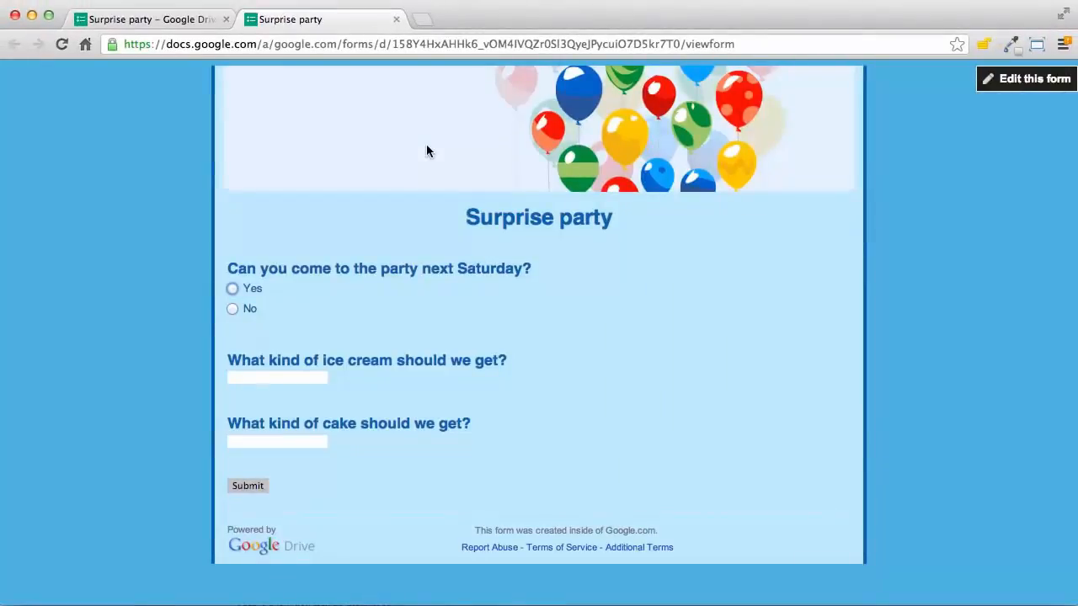
{"action": "left_click", "coordinate": [395, 19]}
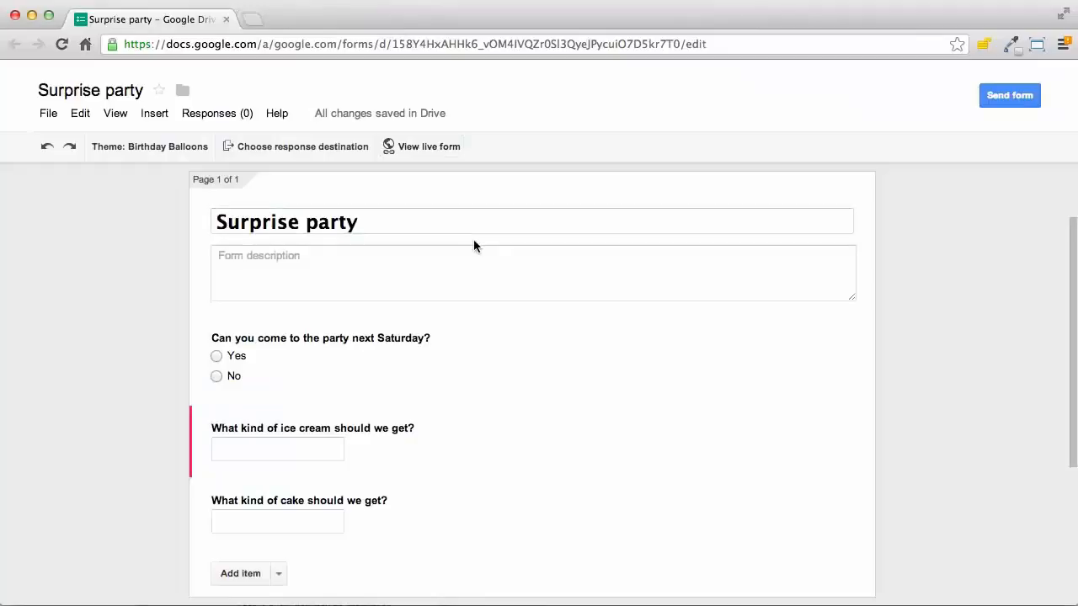
{"action": "scroll", "coordinate": [473, 239], "scroll_direction": "down", "scroll_amount": 3}
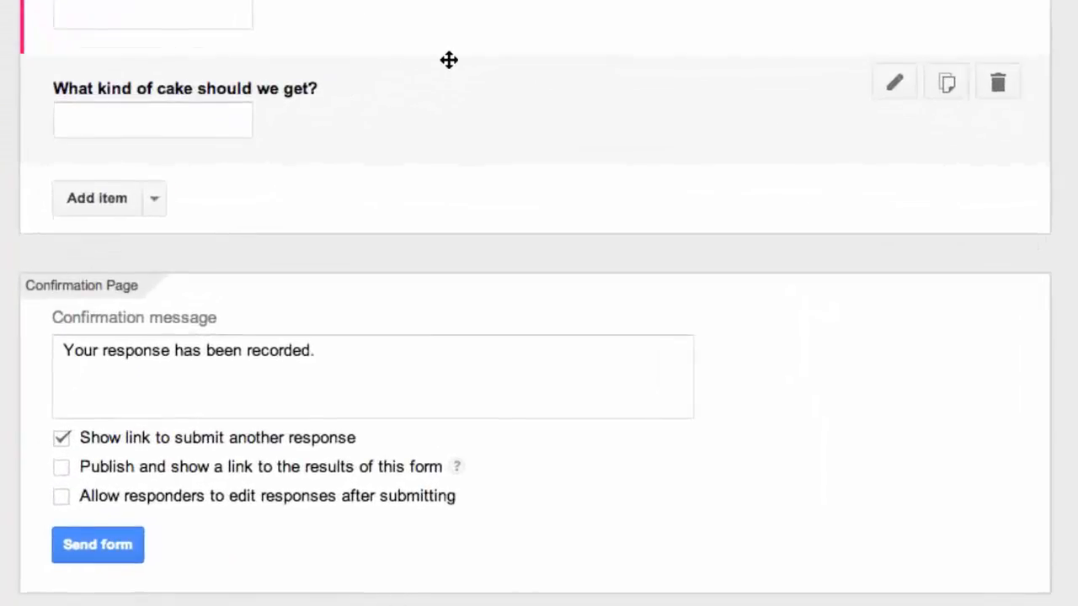
Send the party form to the recipient's e-mail address from the Send form options.
{"action": "left_click", "coordinate": [105, 548]}
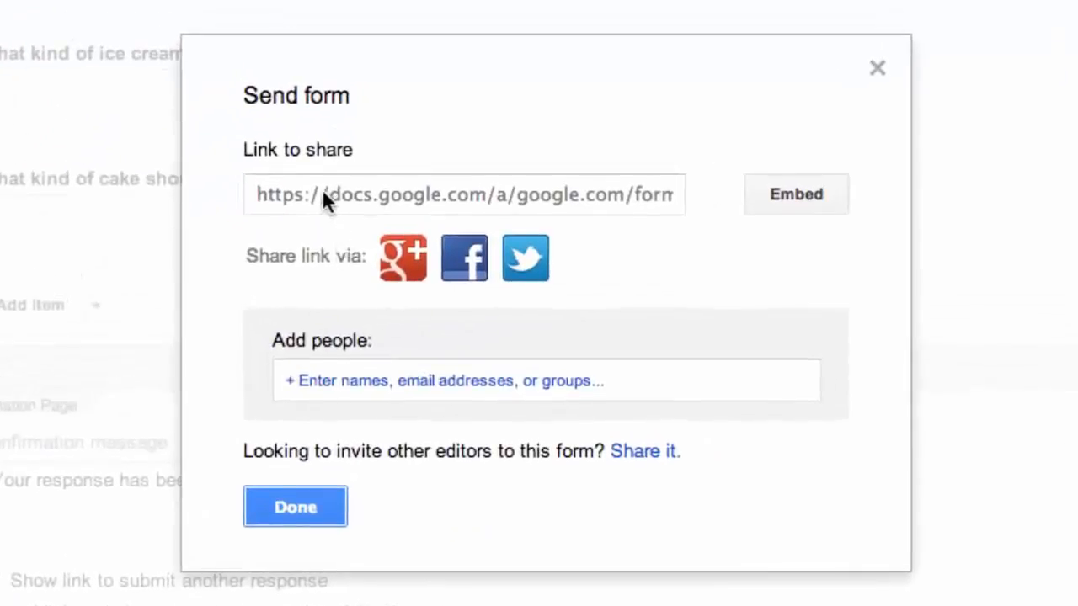
{"action": "left_click", "coordinate": [322, 190]}
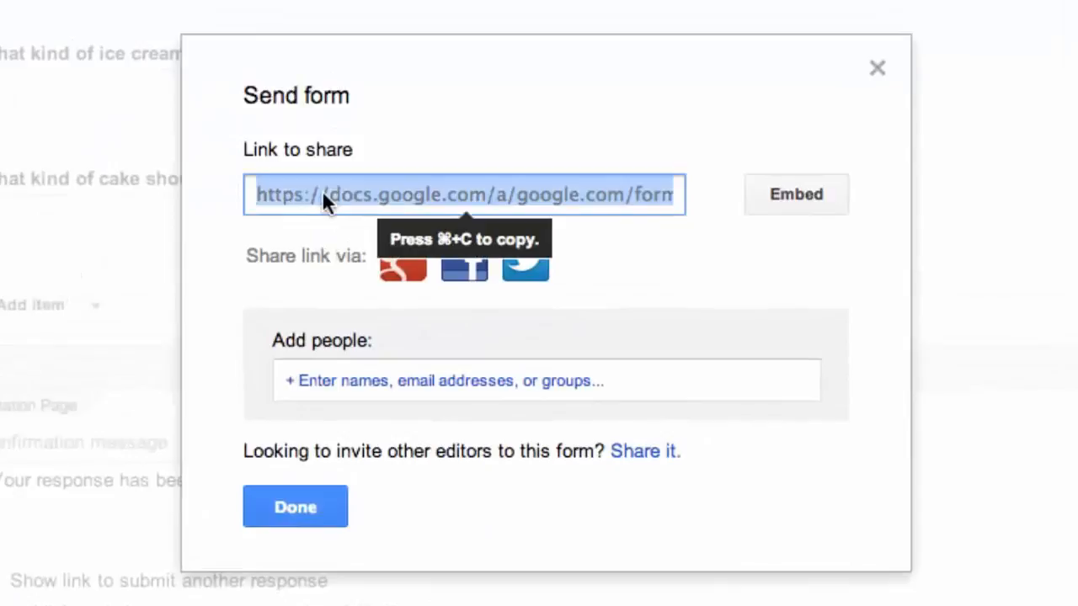
{"action": "left_click", "coordinate": [383, 286]}
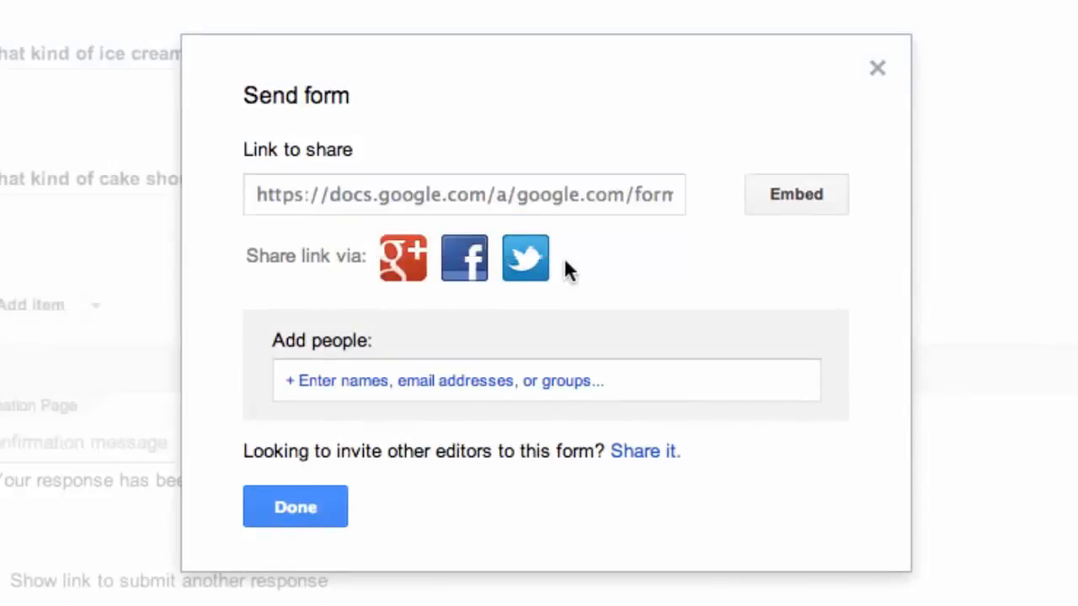
{"action": "left_click", "coordinate": [447, 378]}
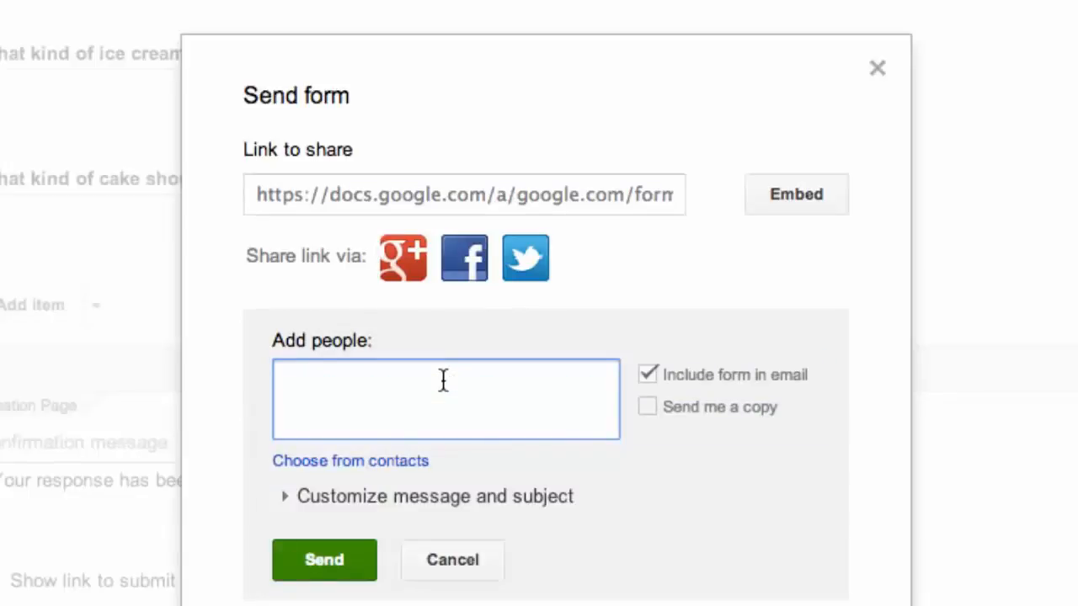
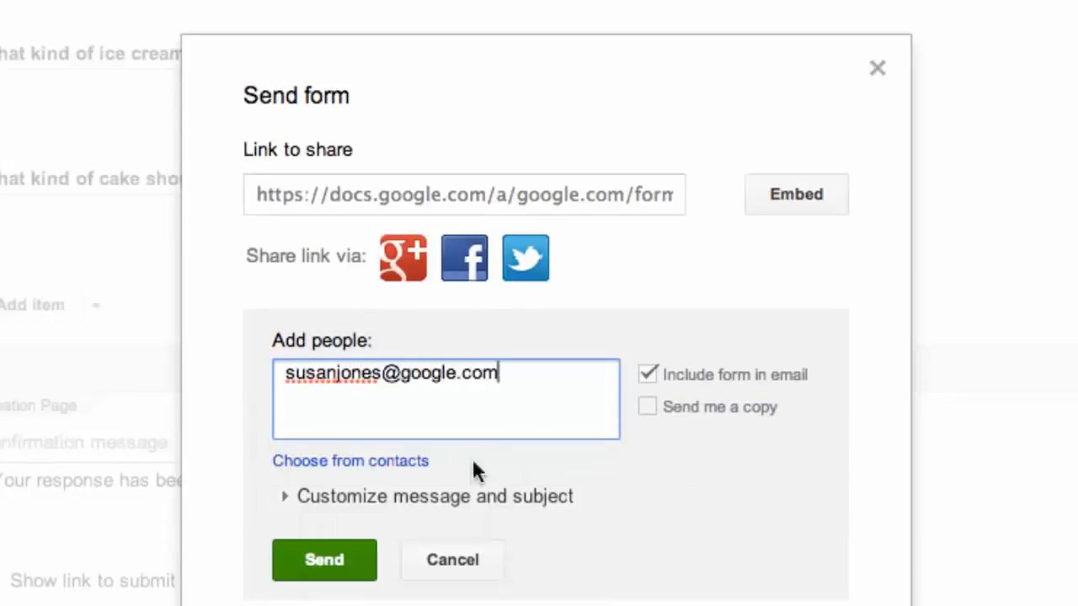
{"action": "left_click", "coordinate": [344, 568]}
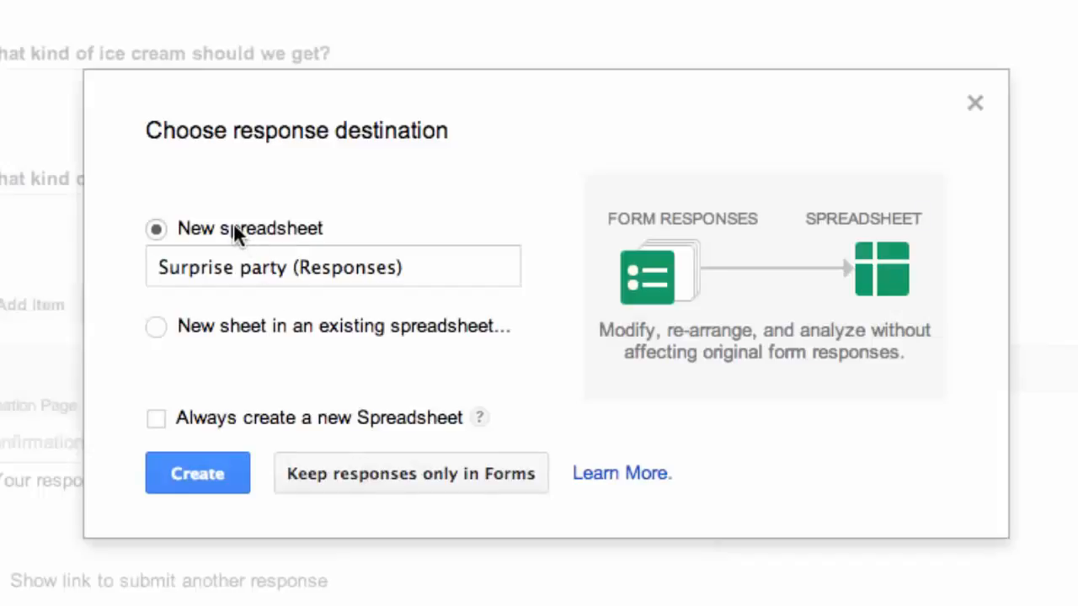
Store responses in a new 'Surprise party (Responses)' spreadsheet, view its five responses, then return to the editor.
{"action": "left_click", "coordinate": [198, 471]}
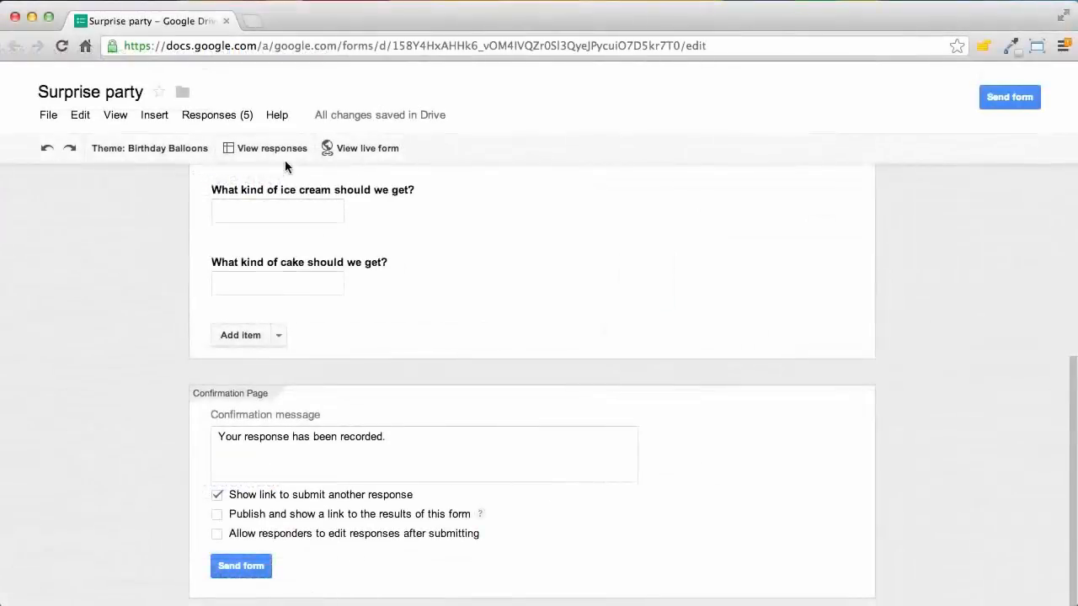
{"action": "left_click", "coordinate": [277, 148]}
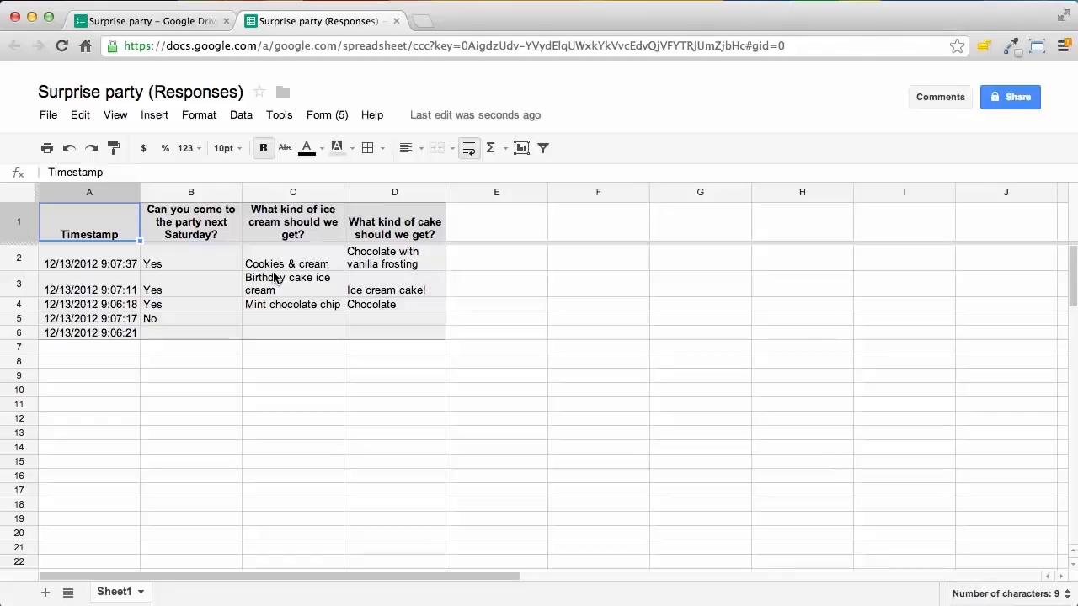
{"action": "left_click", "coordinate": [157, 25]}
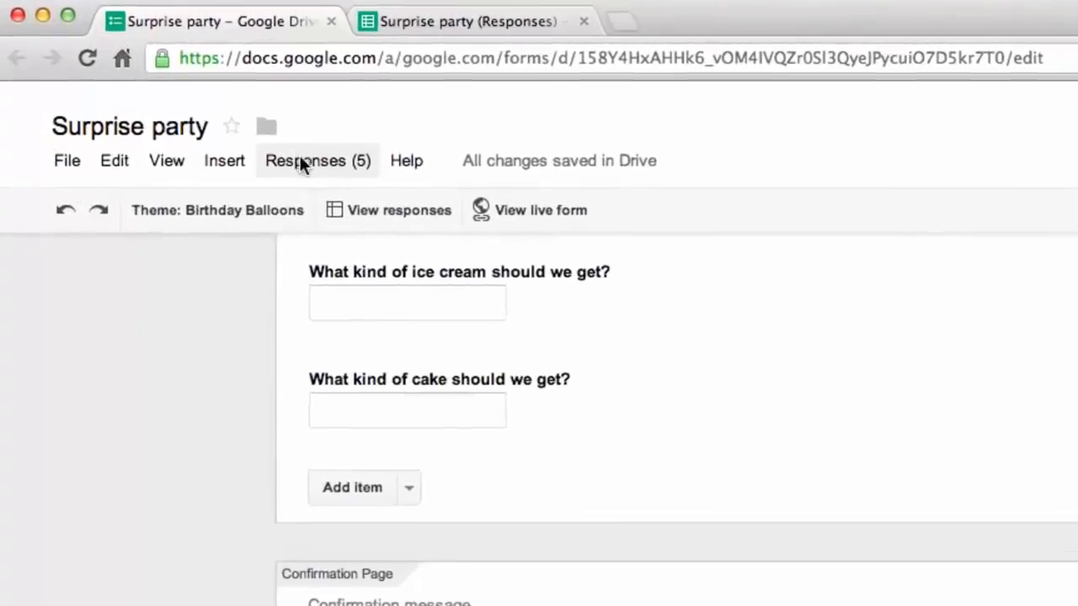
Show the Surprise party summary of responses, then go back to the form editor.
{"action": "left_click", "coordinate": [207, 115]}
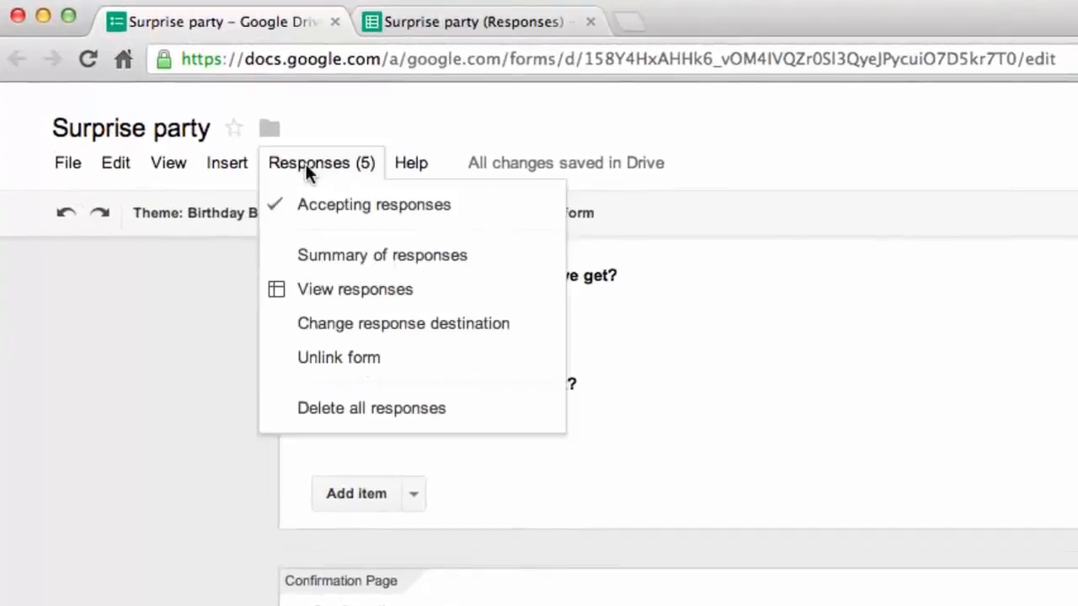
{"action": "left_click", "coordinate": [306, 253]}
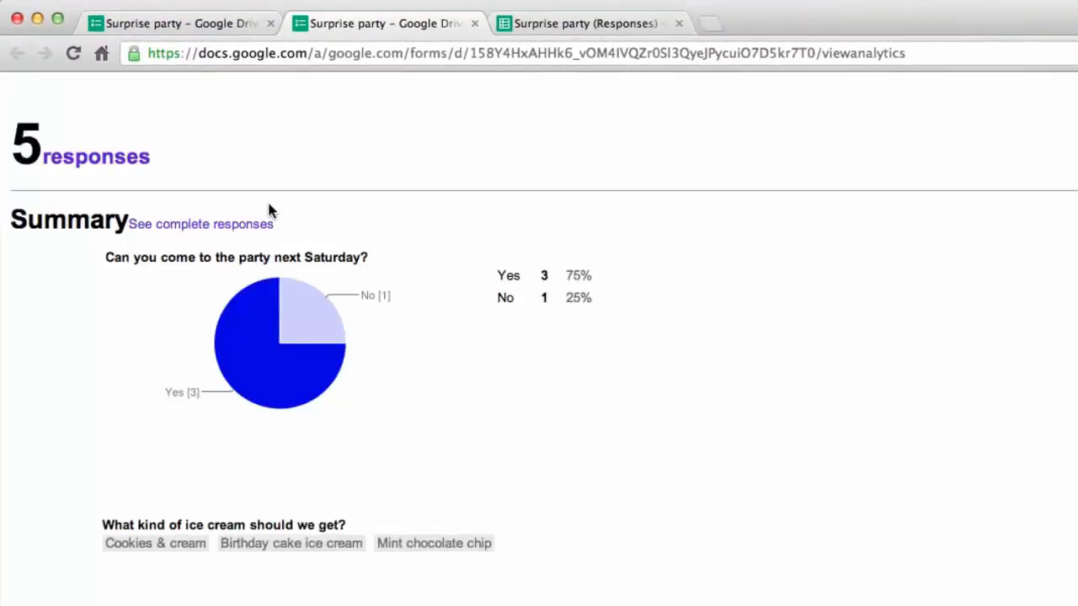
{"action": "left_click", "coordinate": [202, 27]}
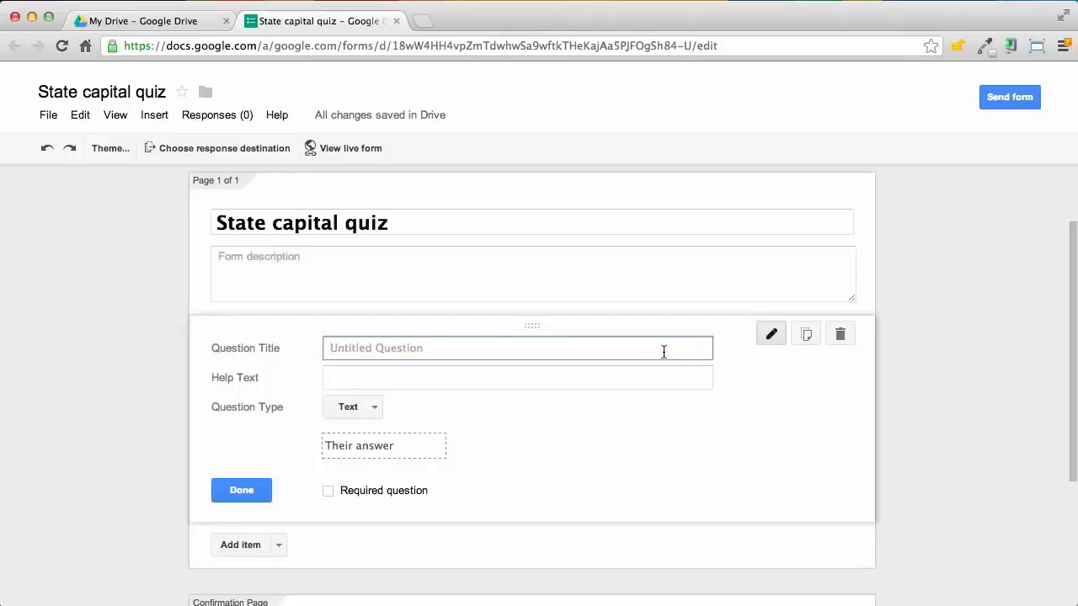
Add the text question 'What's the capital of Alabama?'.
{"action": "type", "text": "What's the capita"}
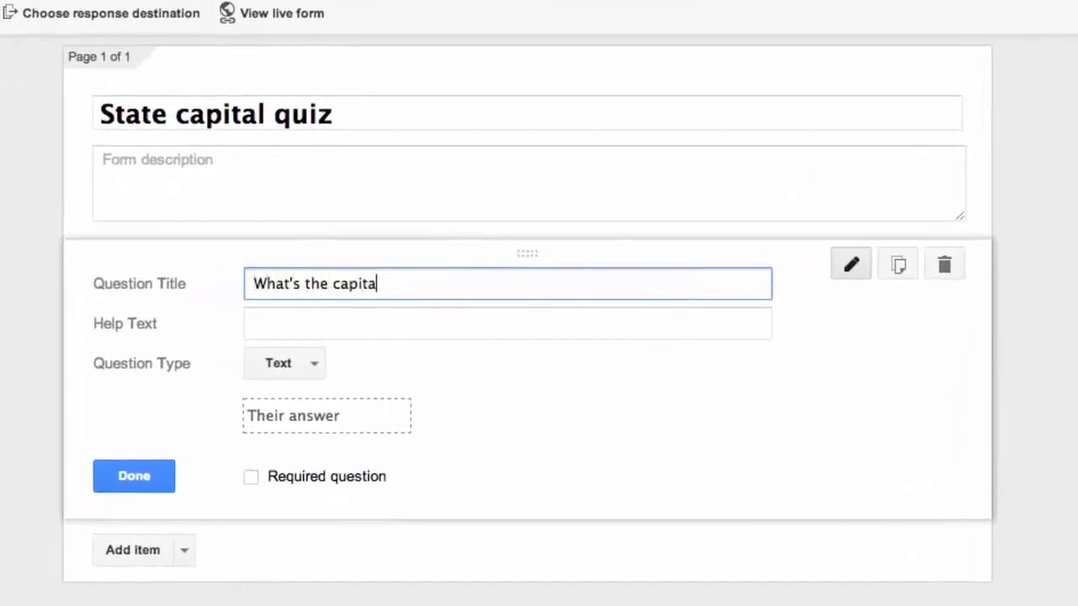
{"action": "type", "text": "l of Alabama?"}
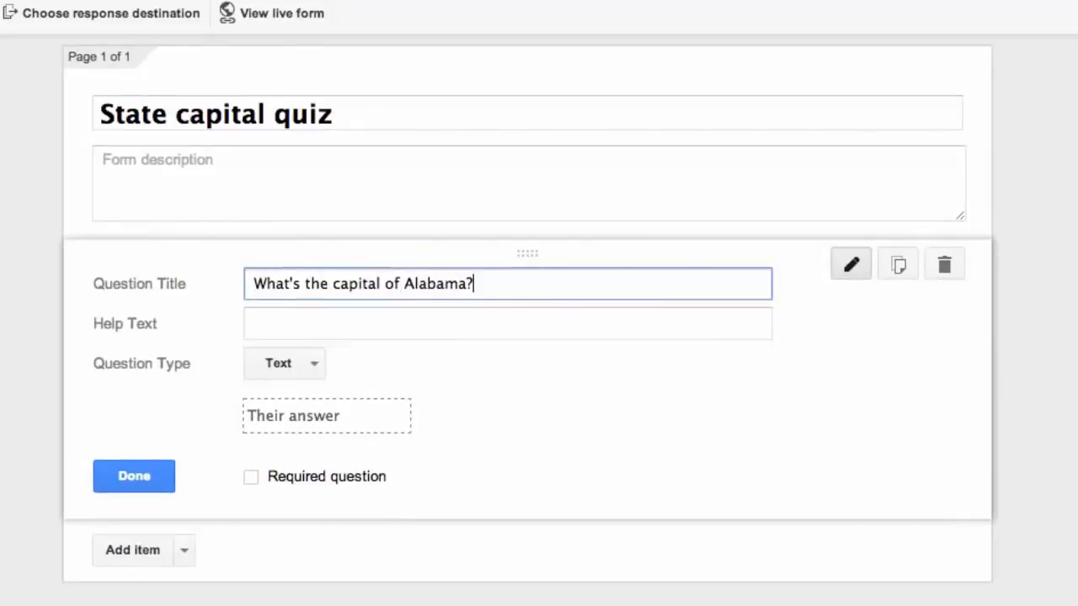
{"action": "left_click", "coordinate": [154, 487]}
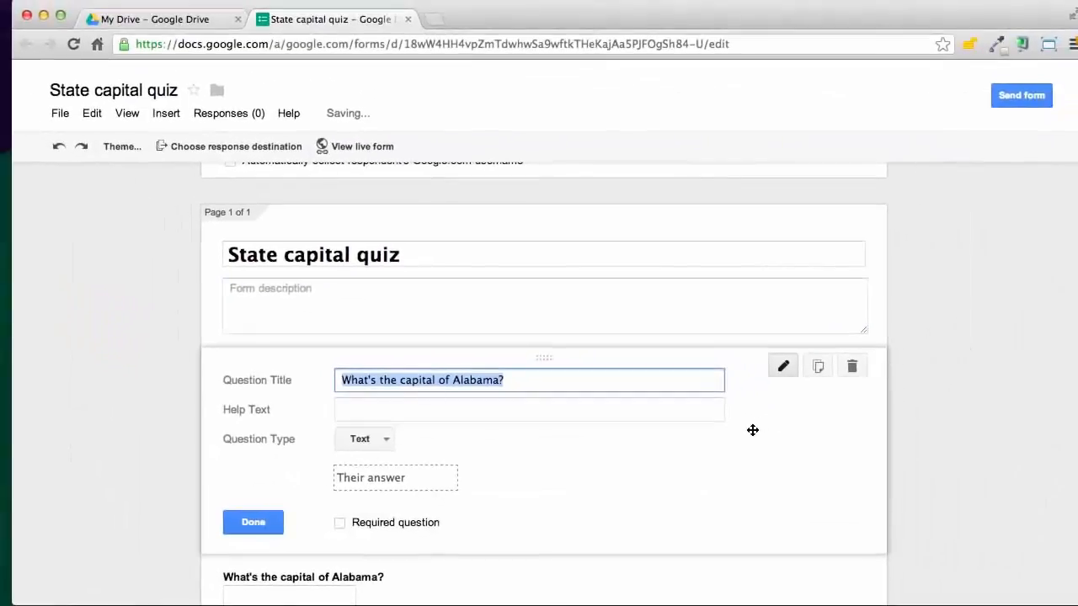
{"action": "left_click", "coordinate": [267, 523]}
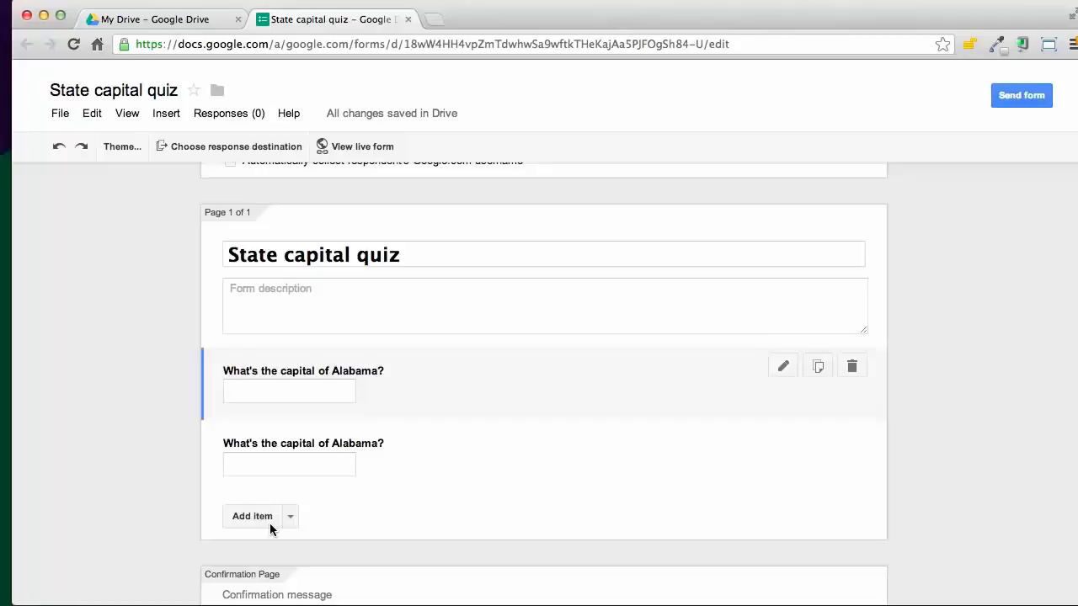
Duplicate the Alabama question twice, changing the copies to Alaska and Arizona.
{"action": "key", "text": "super+y"}
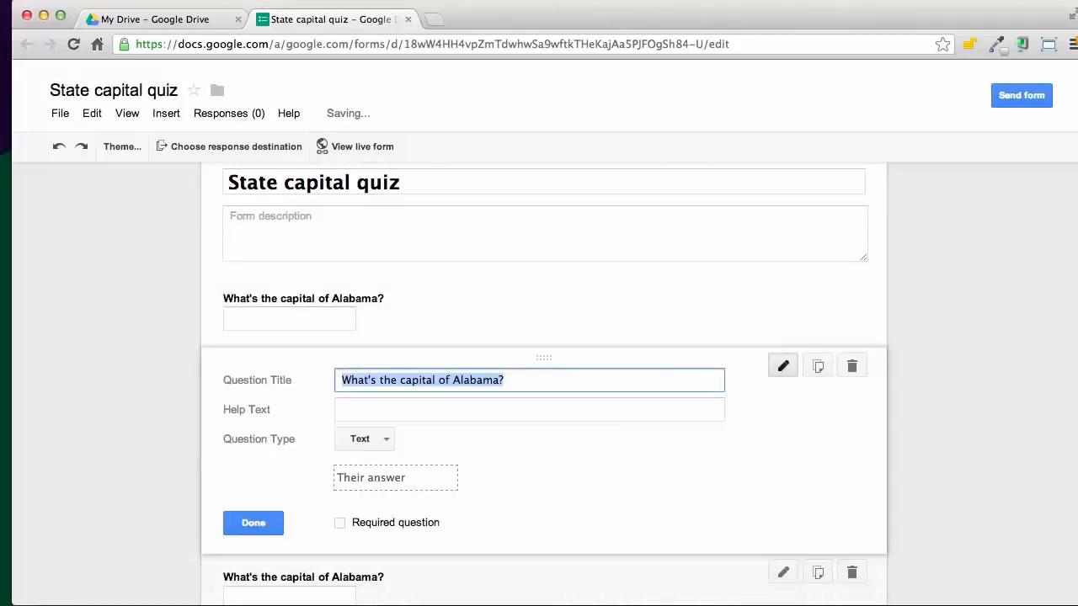
{"action": "double_click", "coordinate": [459, 380]}
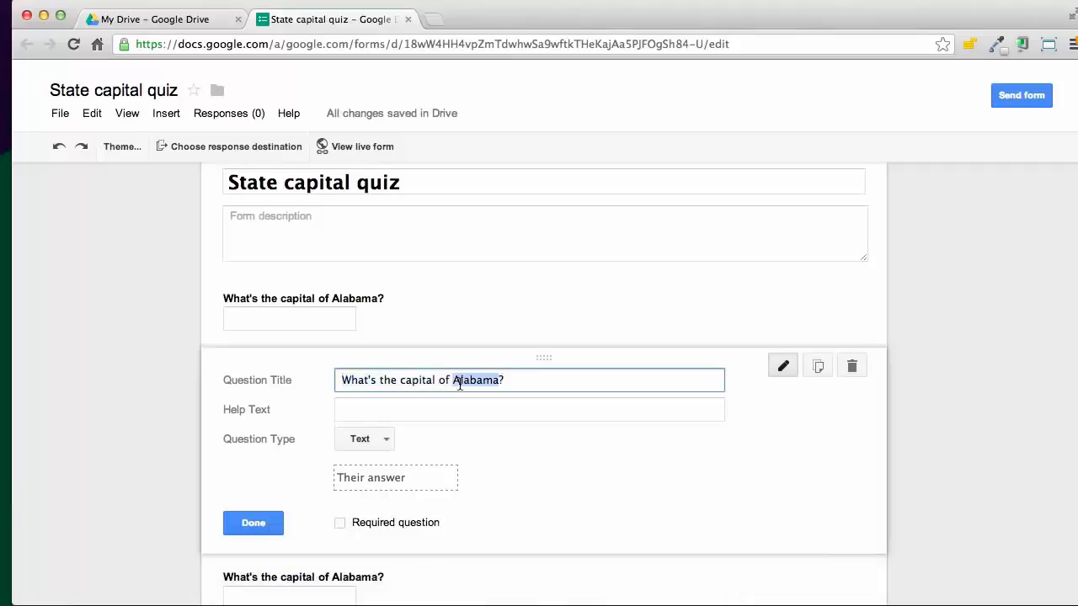
{"action": "type", "text": "Alas"}
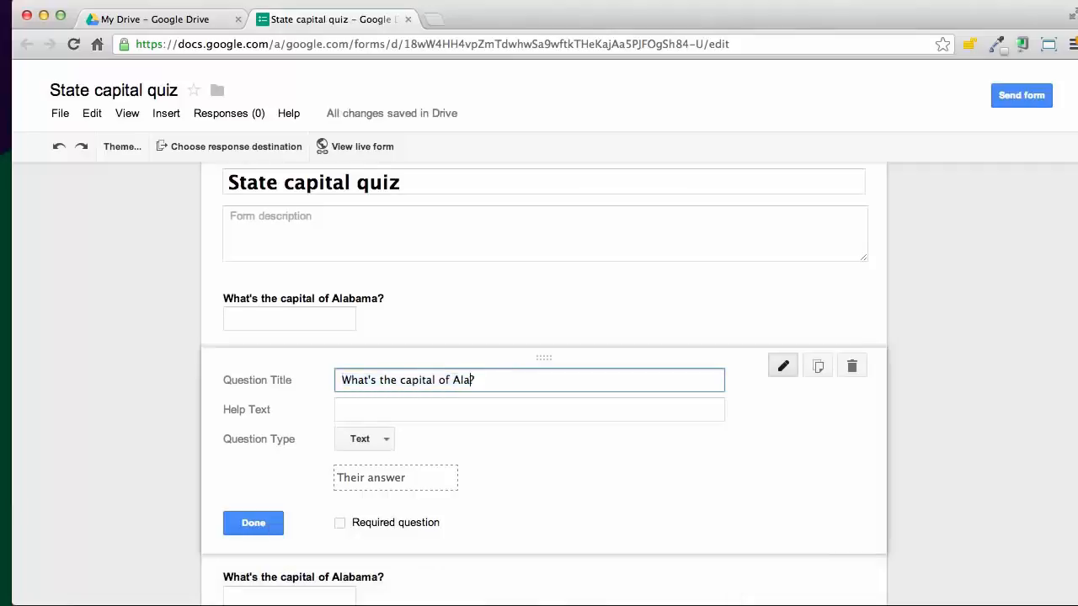
{"action": "type", "text": "ka"}
{"action": "left_click", "coordinate": [250, 523]}
{"action": "left_click", "coordinate": [402, 424]}
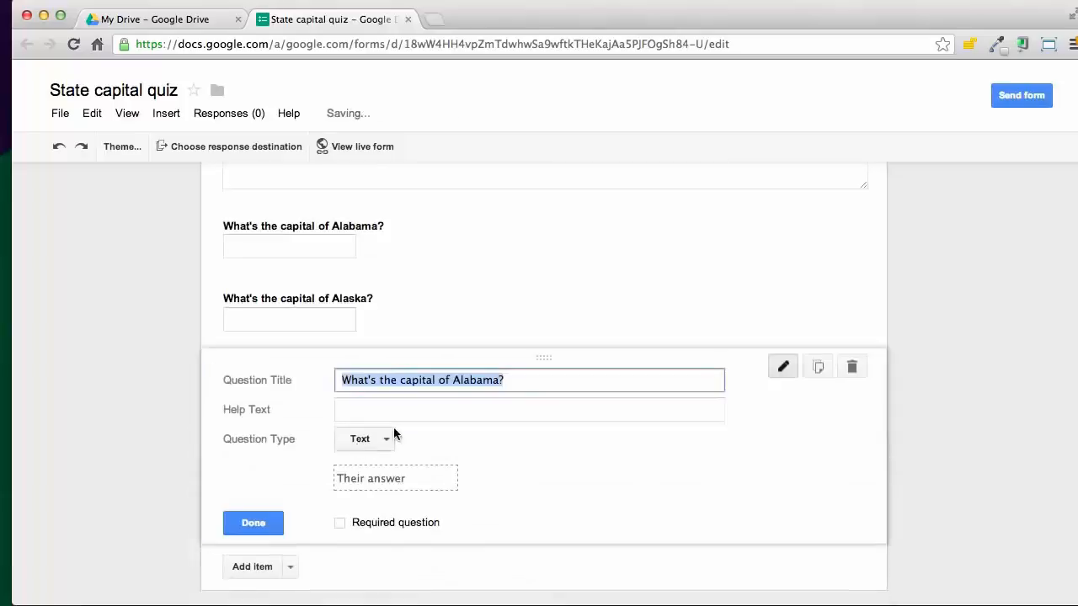
{"action": "double_click", "coordinate": [467, 379]}
{"action": "type", "text": "Arizona"}
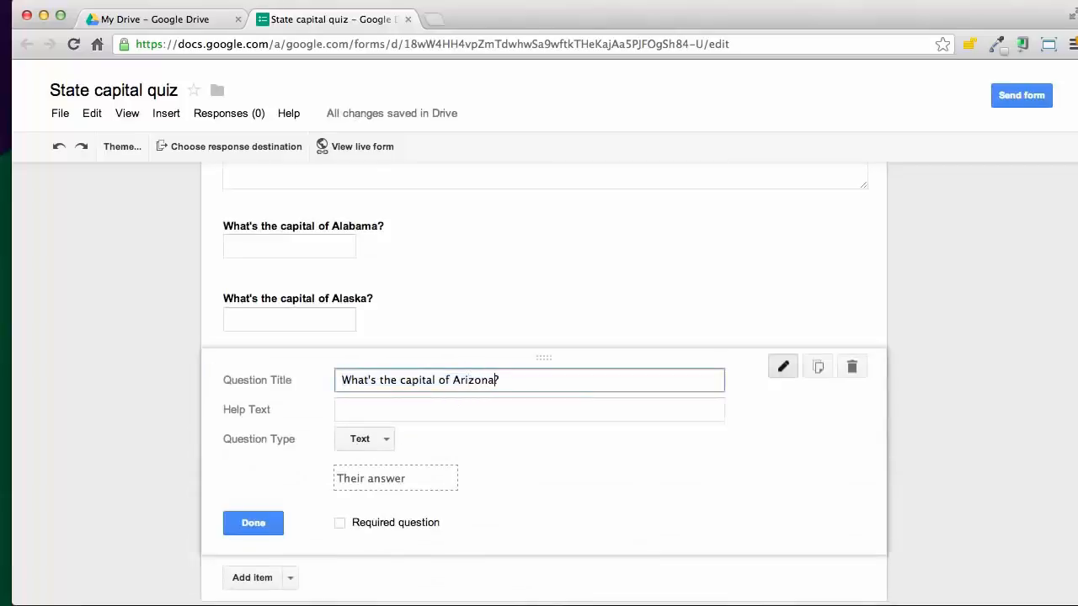
{"action": "left_click", "coordinate": [234, 526]}
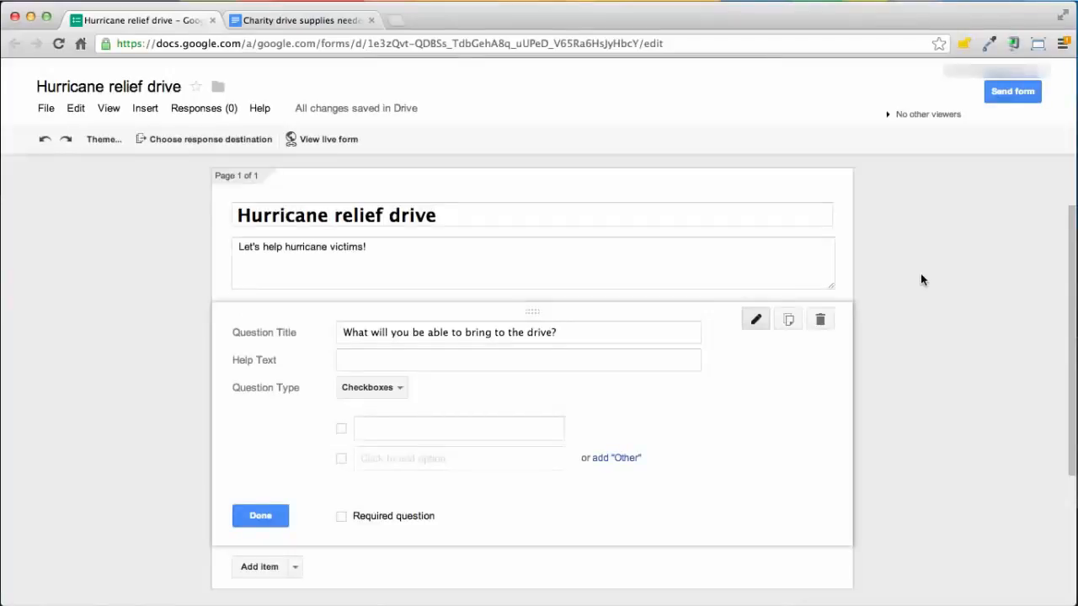
Select the nine supply items in the charity drive document.
{"action": "key", "text": "ctrl+Tab"}
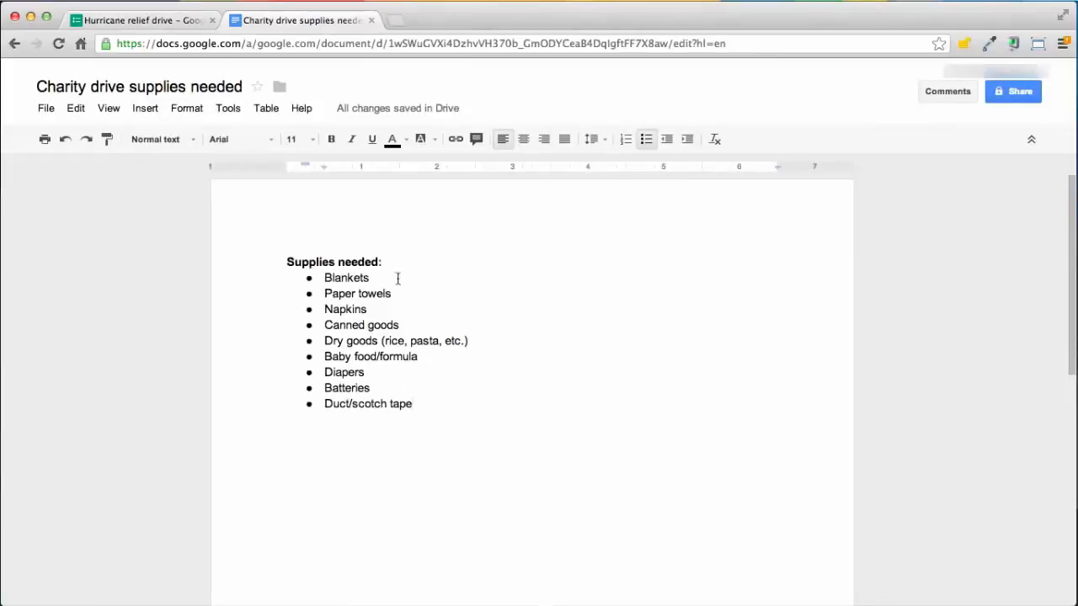
{"action": "left_click_drag", "start_coordinate": [323, 277], "coordinate": [418, 405]}
{"action": "key", "text": "ctrl+c"}
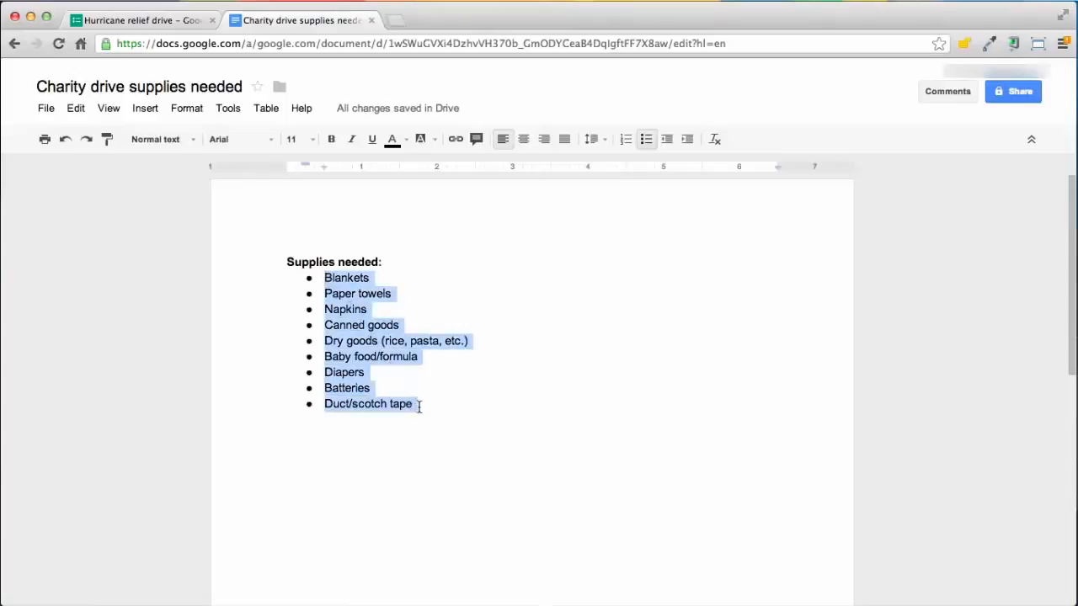
{"action": "left_click", "coordinate": [139, 20]}
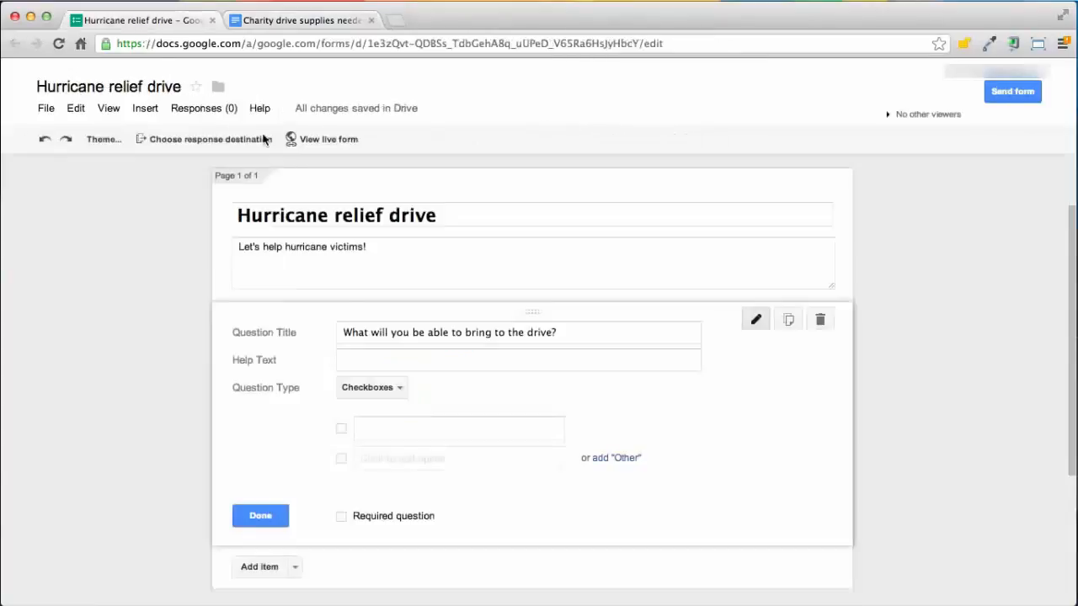
Paste the supplies list as the options of the hurricane relief checkbox question.
{"action": "left_click", "coordinate": [385, 428]}
{"action": "key", "text": "ctrl+v"}
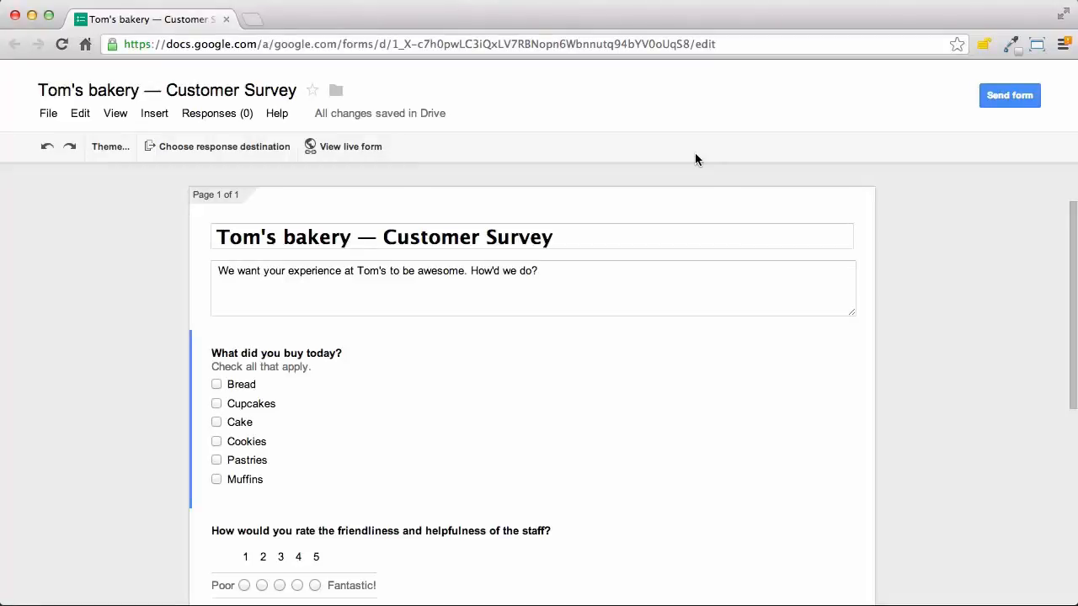
{"action": "key", "text": "j"}
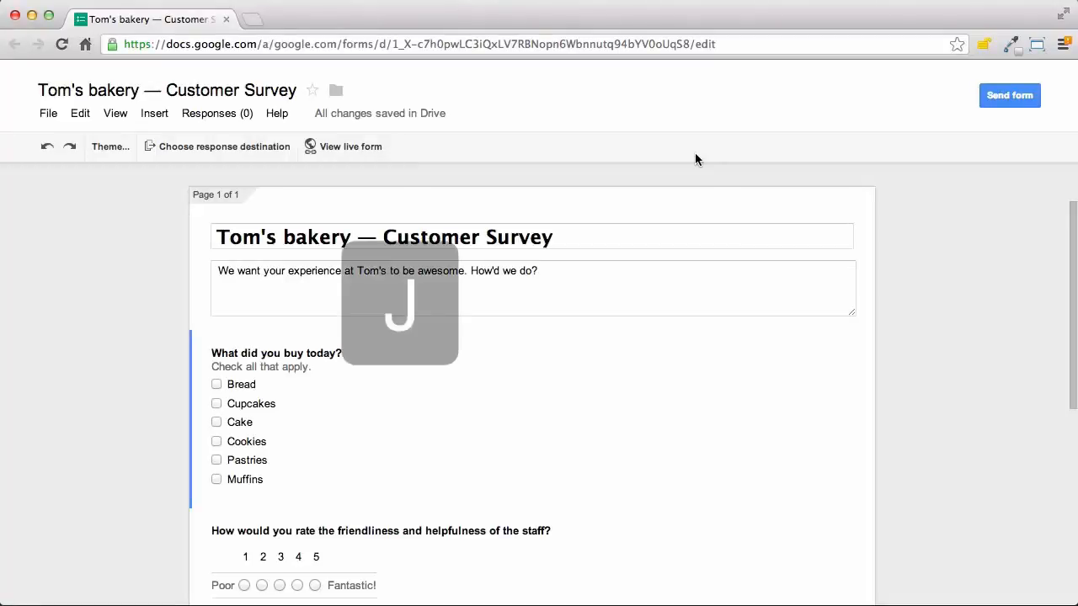
{"action": "key", "text": "Down"}
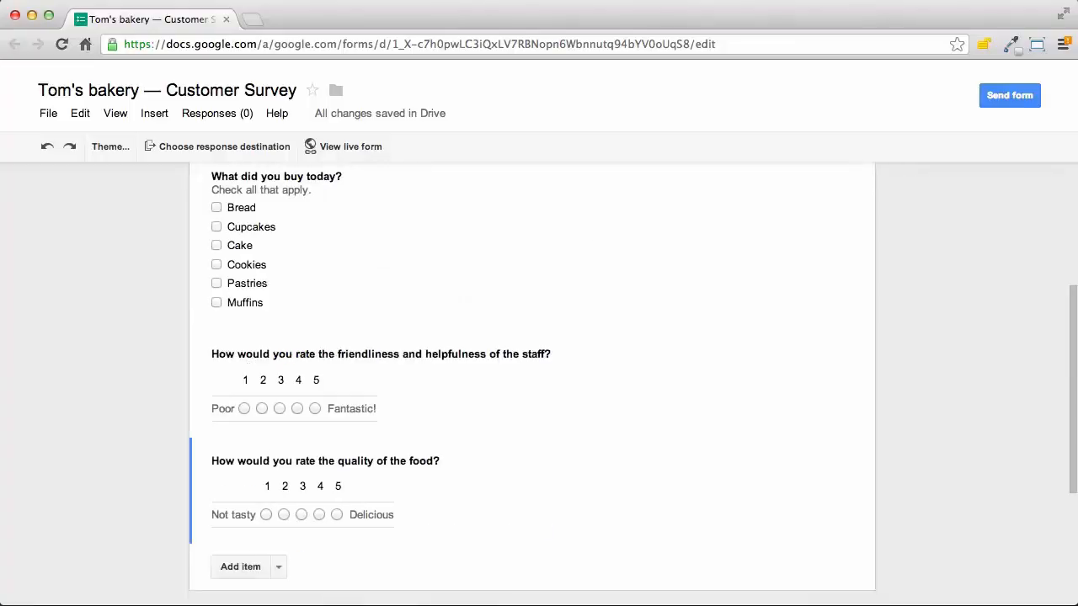
{"action": "key", "text": "k"}
{"action": "key", "text": "Up"}
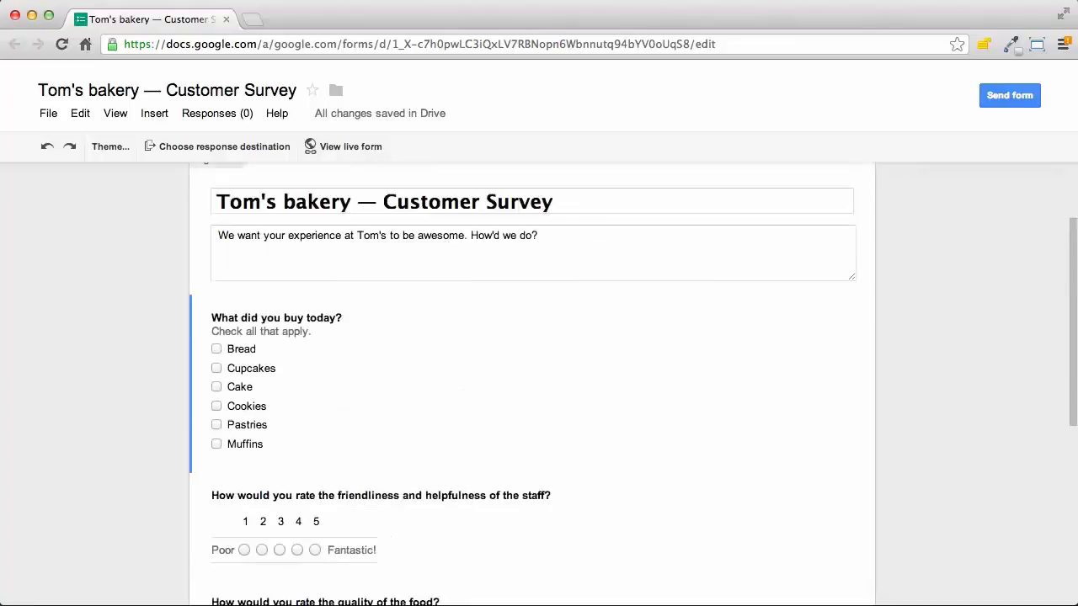
{"action": "key", "text": "m+j"}
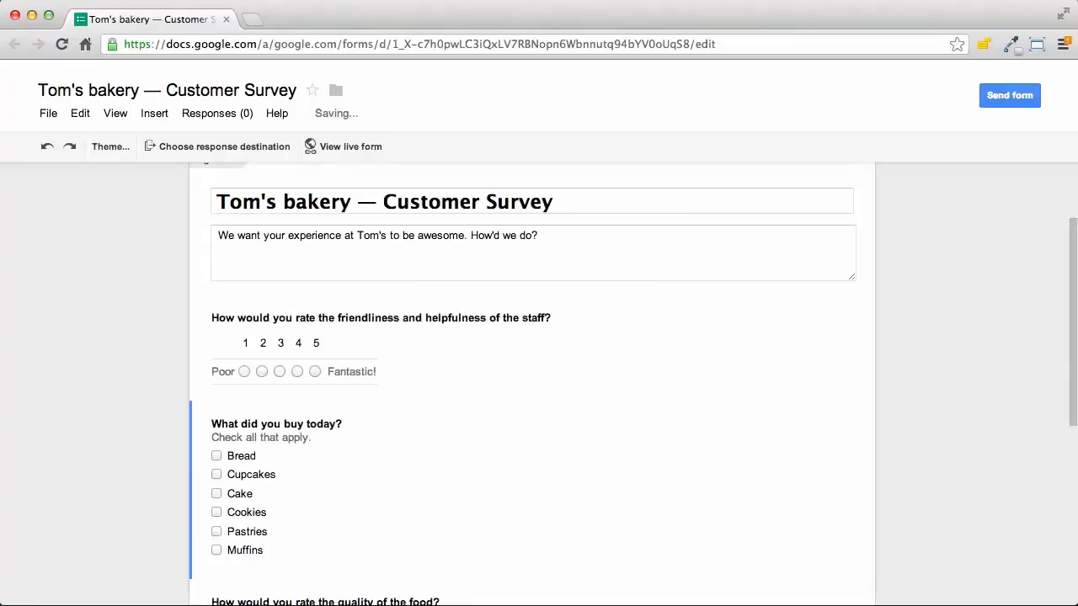
{"action": "key", "text": "m+k"}
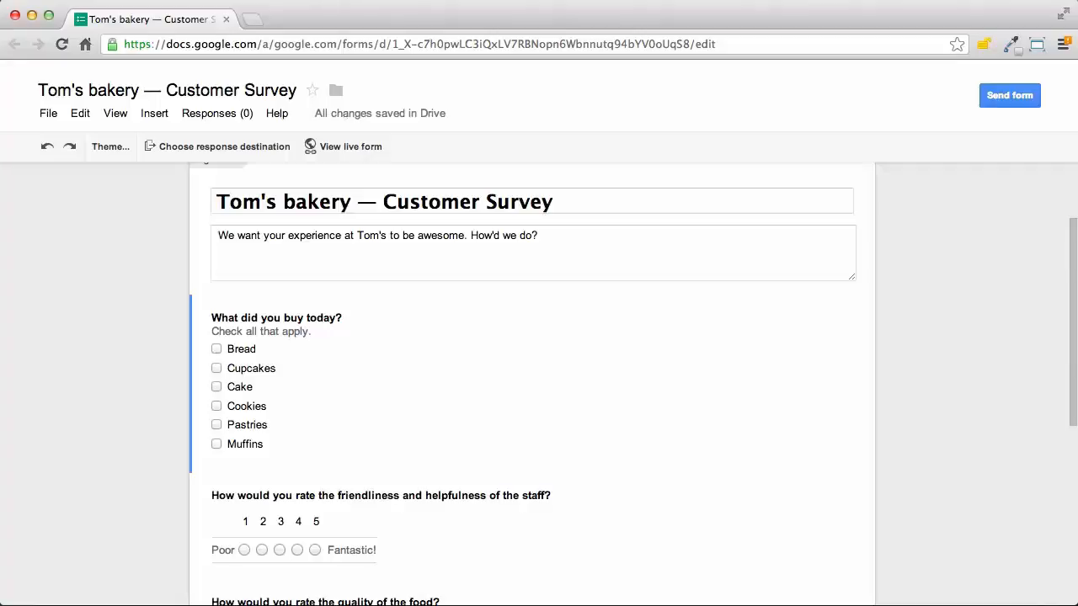
Remove the Muffins option from the 'What did you buy today?' question.
{"action": "key", "text": "e"}
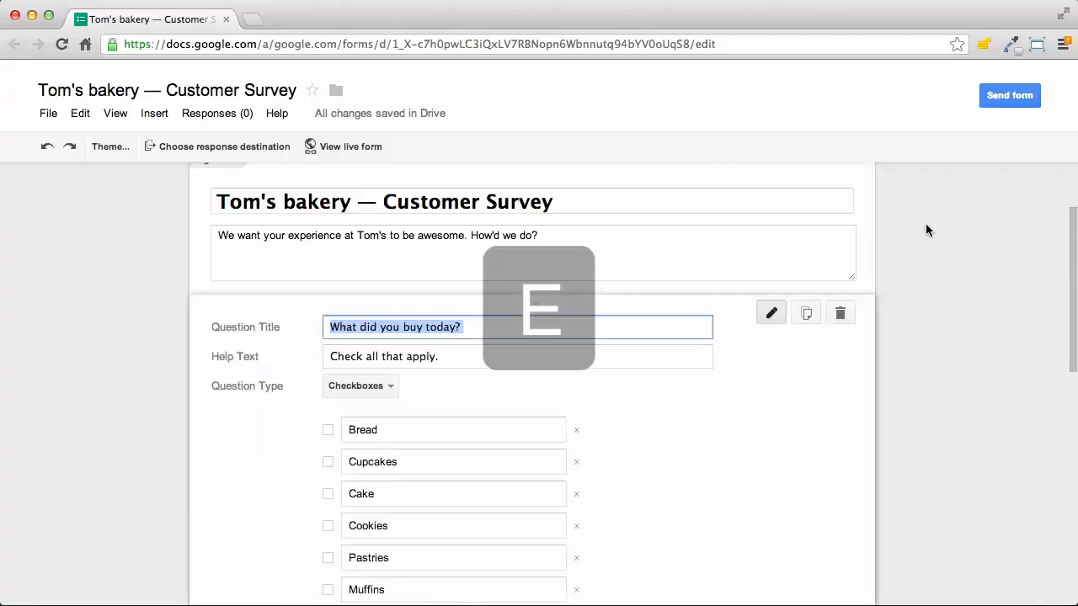
{"action": "left_click", "coordinate": [575, 454]}
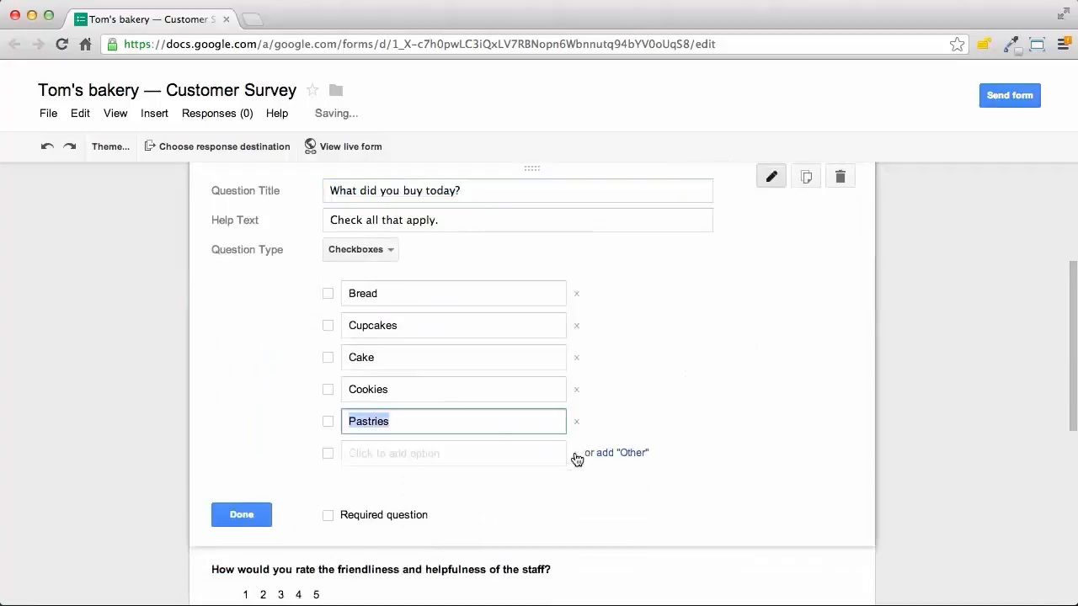
{"action": "left_click", "coordinate": [241, 515]}
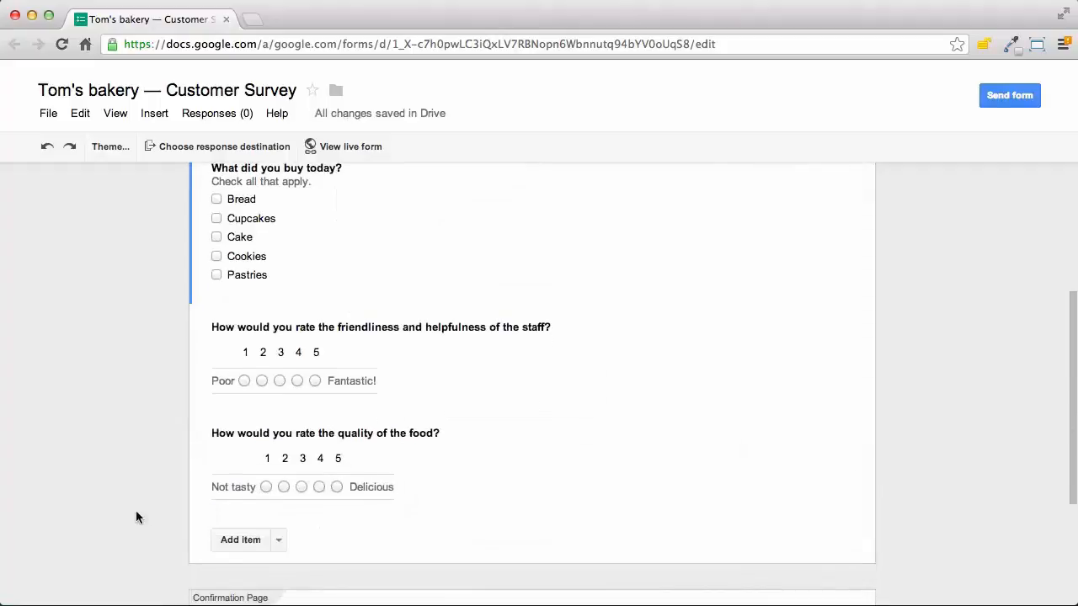
Add multiple-choice question 'Would you recommend Tom's bakery to friends?' with Yes/No, then show keyboard shortcuts.
{"action": "type", "text": "iq"}
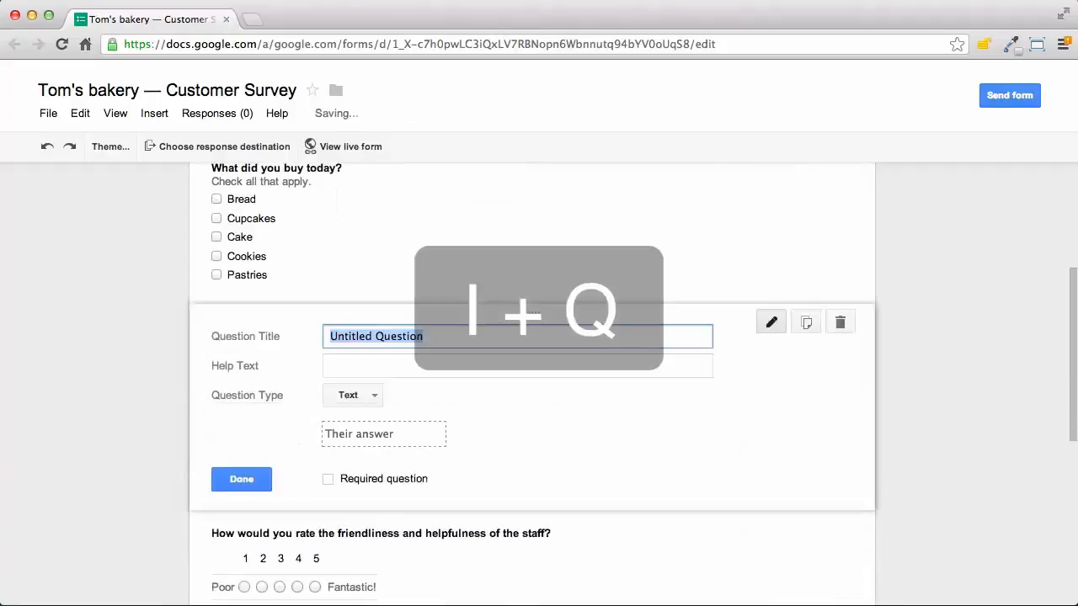
{"action": "type", "text": "Would you recommend Tom's bakery to friends?"}
{"action": "left_click", "coordinate": [353, 395]}
{"action": "left_click", "coordinate": [361, 443]}
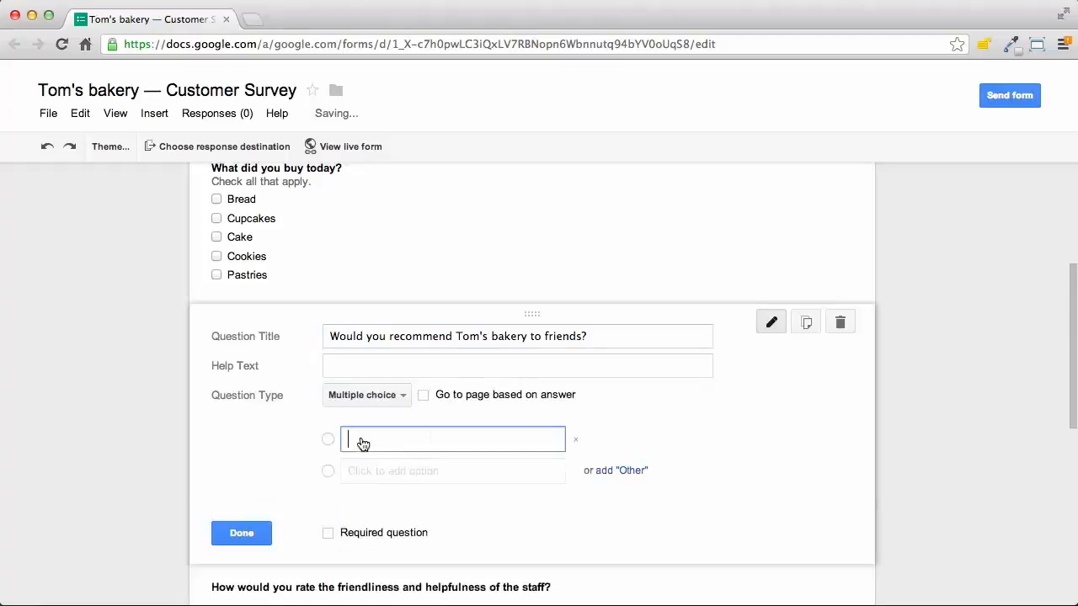
{"action": "type", "text": "Yes"}
{"action": "key", "text": "Return"}
{"action": "type", "text": "No"}
{"action": "left_click", "coordinate": [241, 565]}
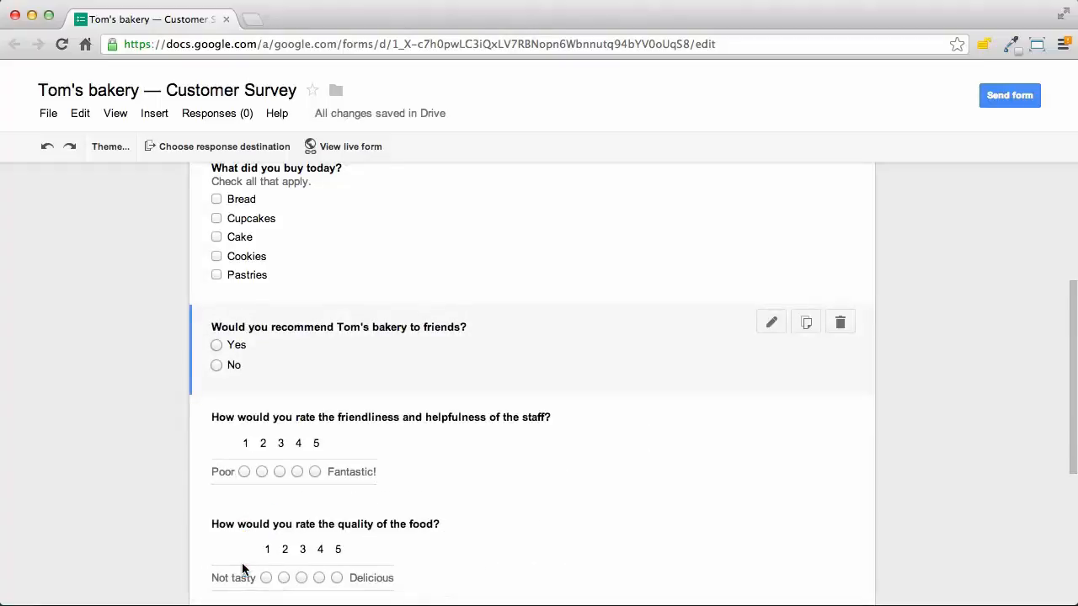
{"action": "key", "text": "ctrl+slash"}
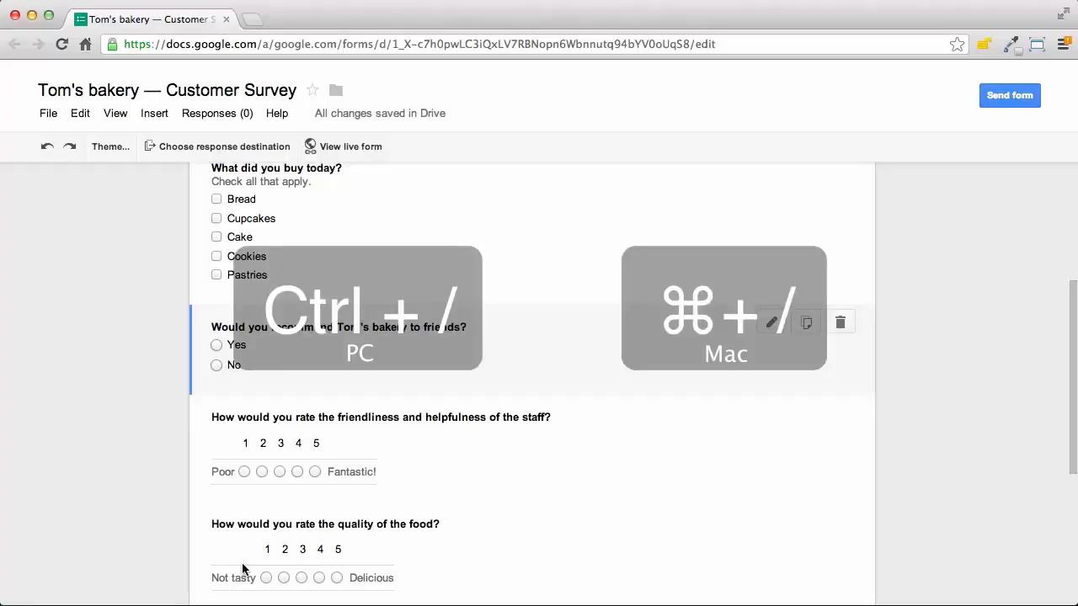
{"action": "key", "text": "ctrl+slash"}
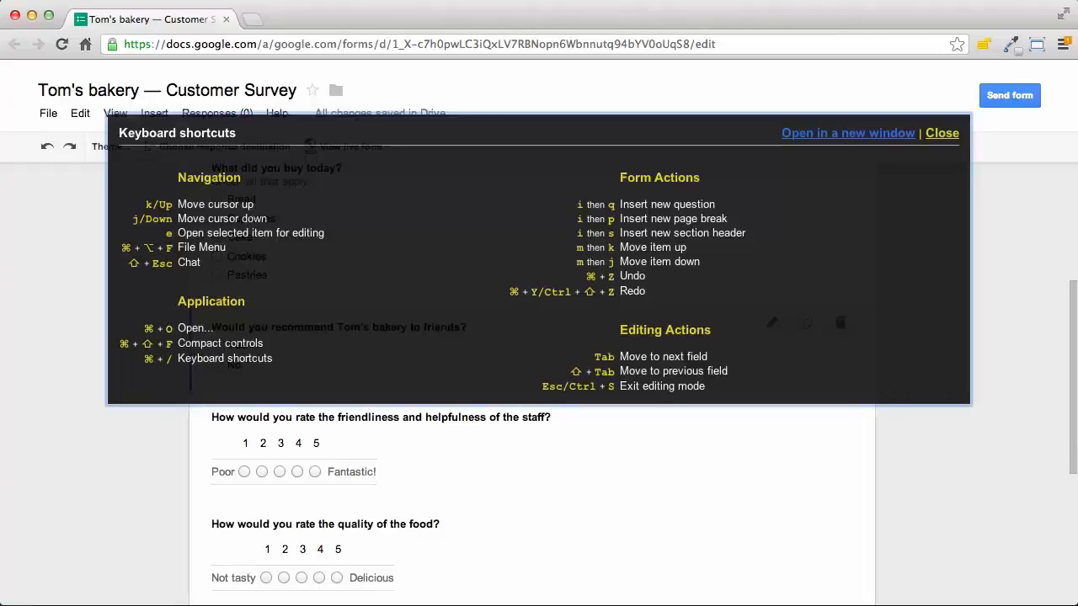